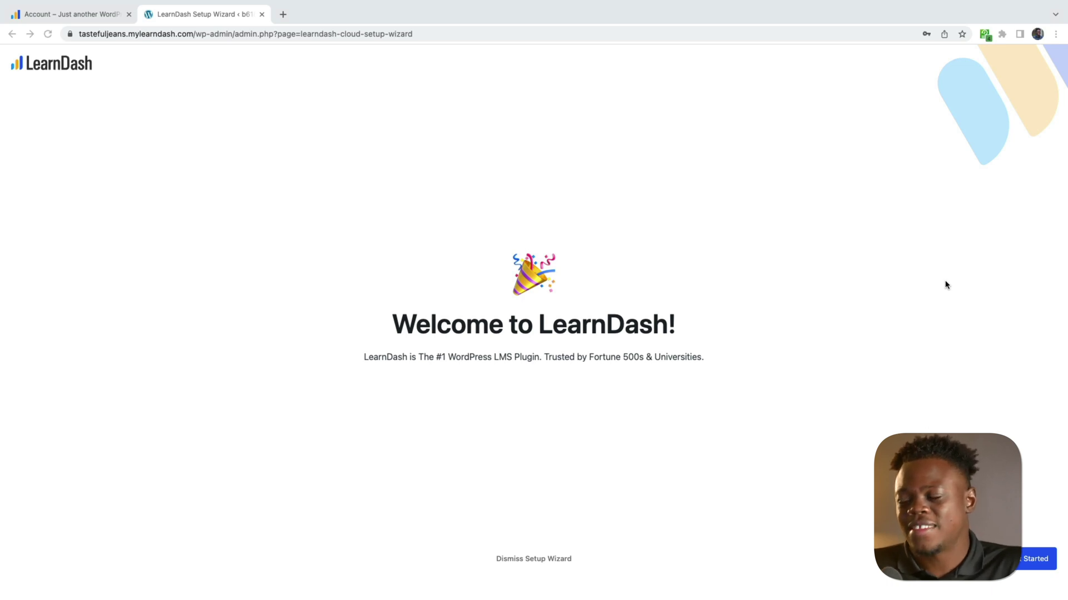
# Start the setup wizard, enter the username and account password for the site login, and continue to the site details
pyautogui.click(1036, 563)
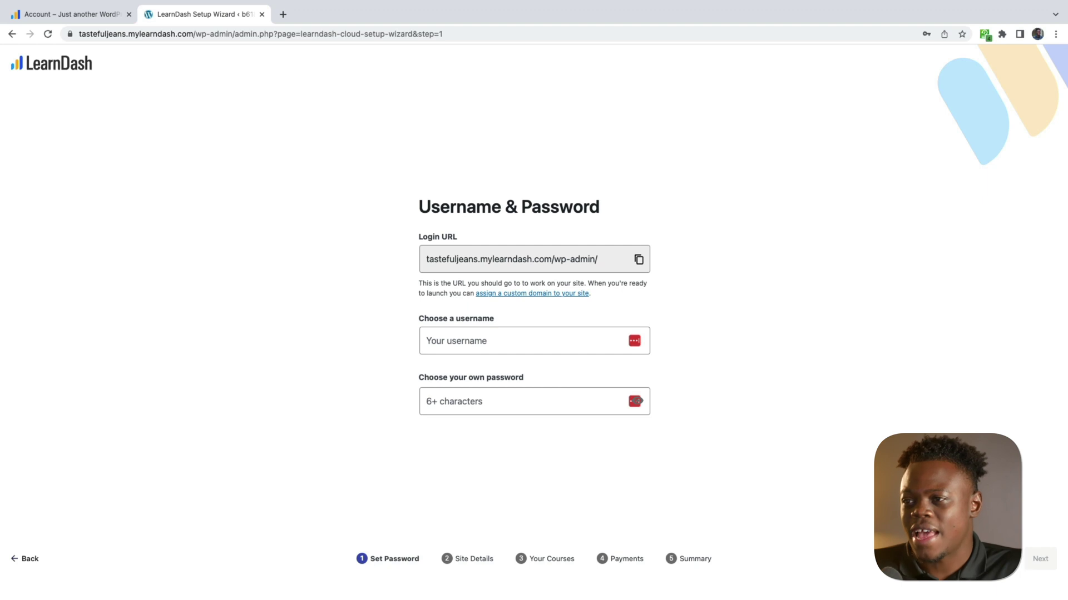
pyautogui.click(516, 339)
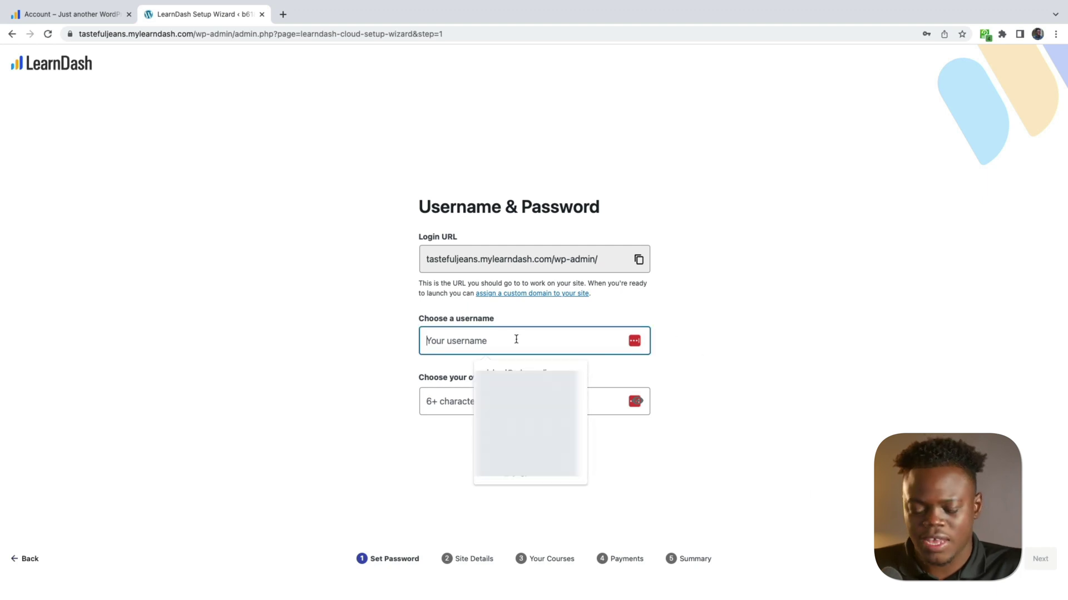
pyautogui.write('Michael')
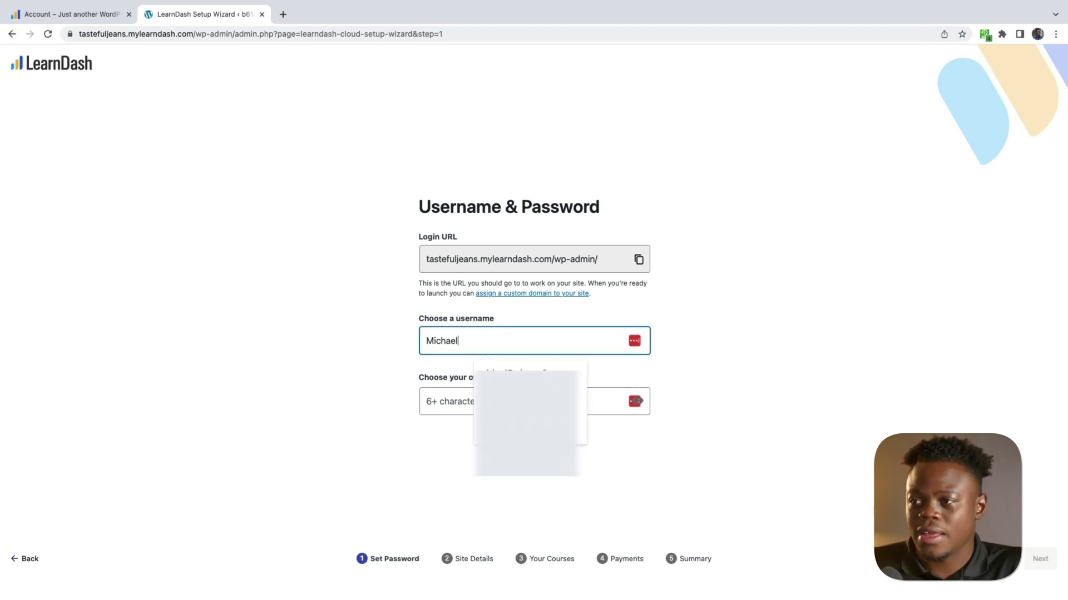
pyautogui.write(' C')
pyautogui.click(492, 404)
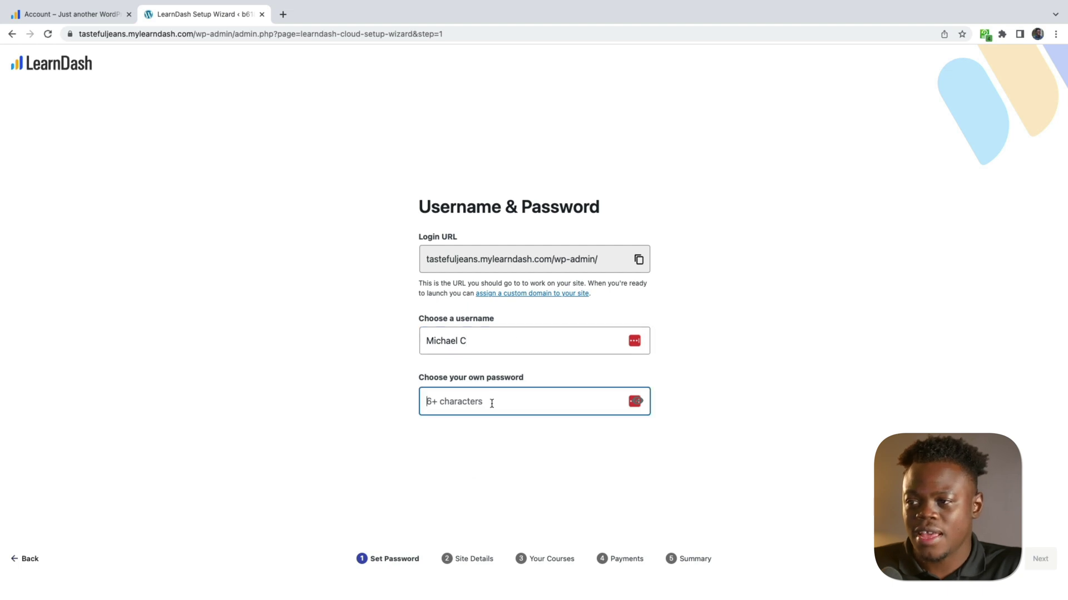
pyautogui.write('•••••••••••')
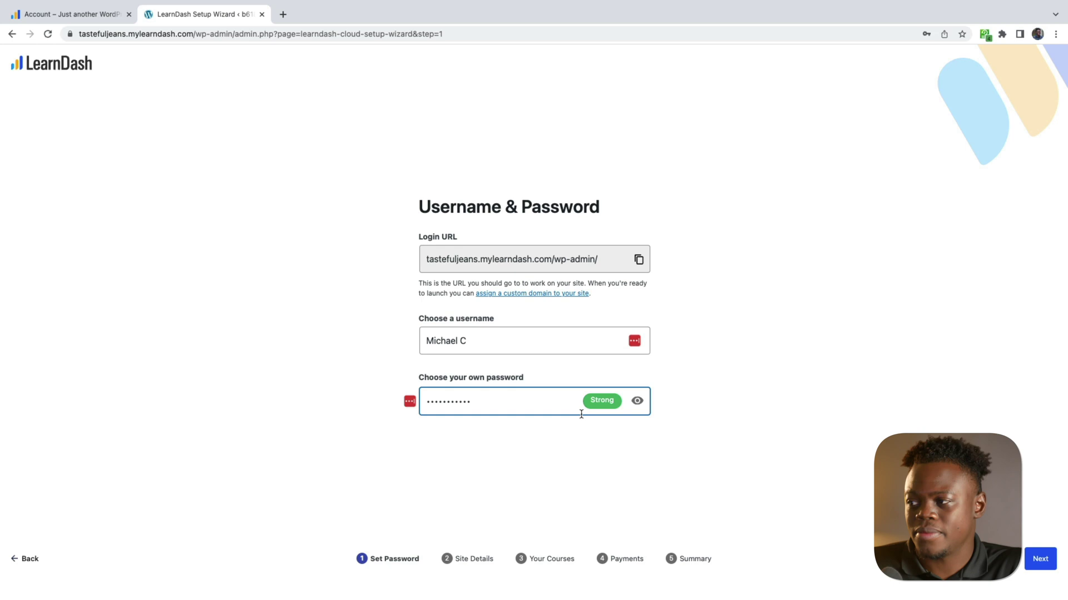
pyautogui.click(1044, 562)
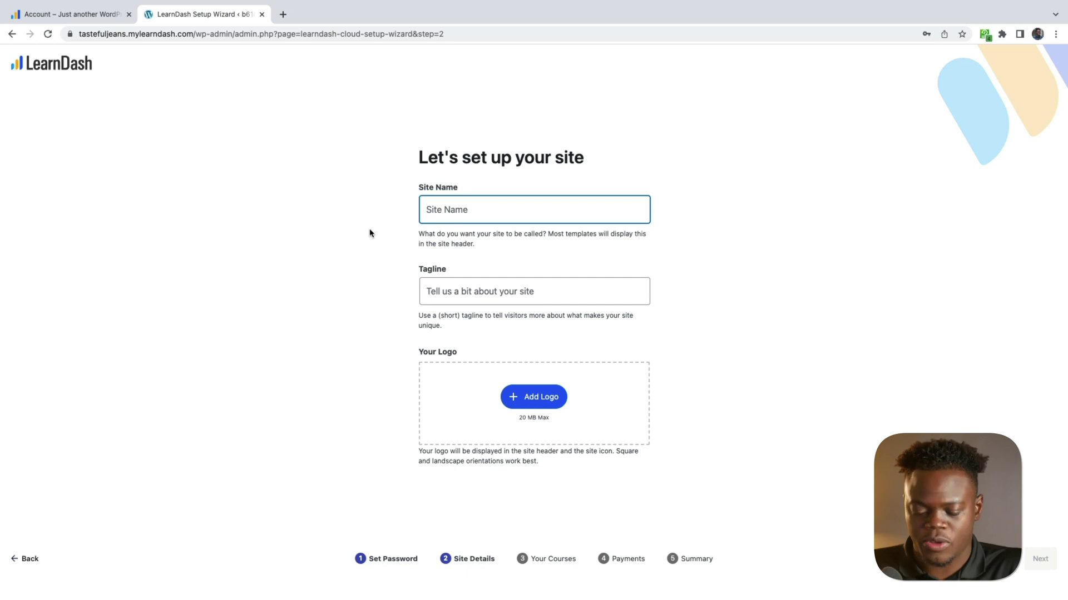
# Name the site "Basketball Fundamentals" with the tagline "Learn Basketball Quick & Easy", add the logo, and continue
pyautogui.write('Basketb')
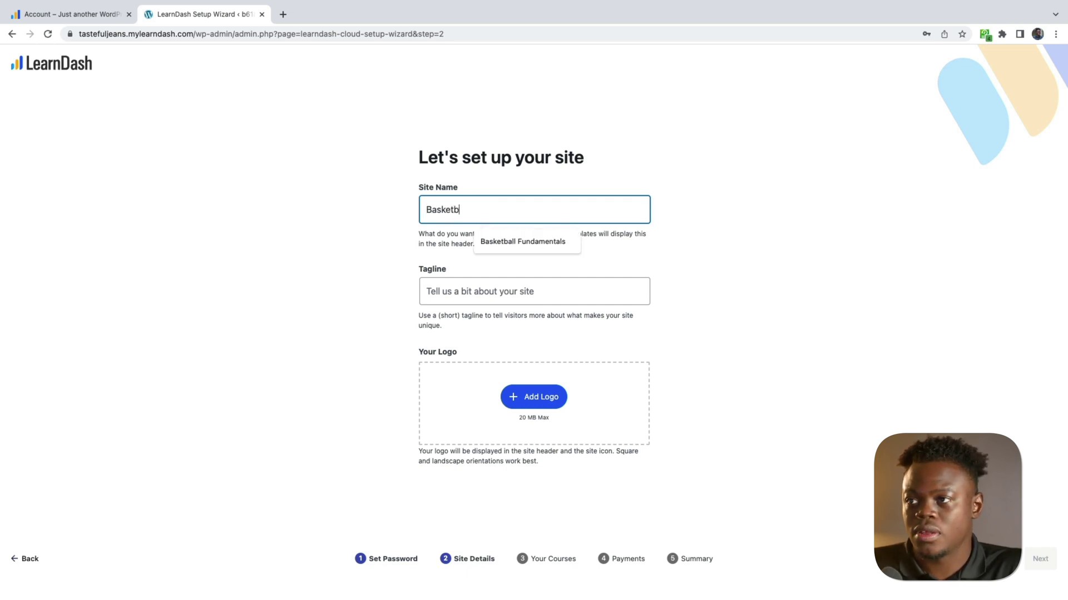
pyautogui.write('all Fundamentals')
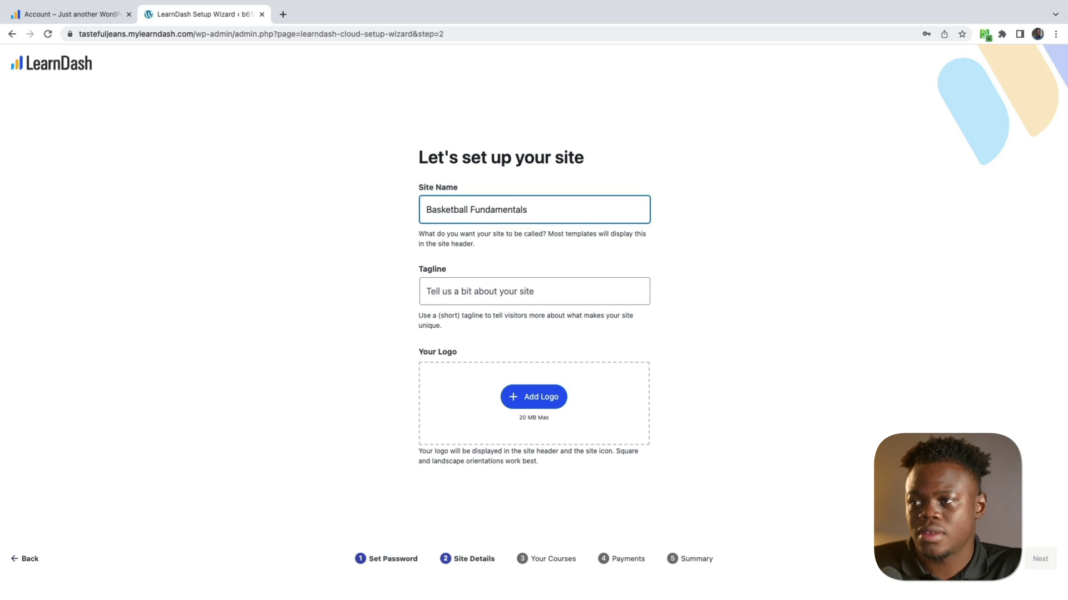
pyautogui.click(543, 291)
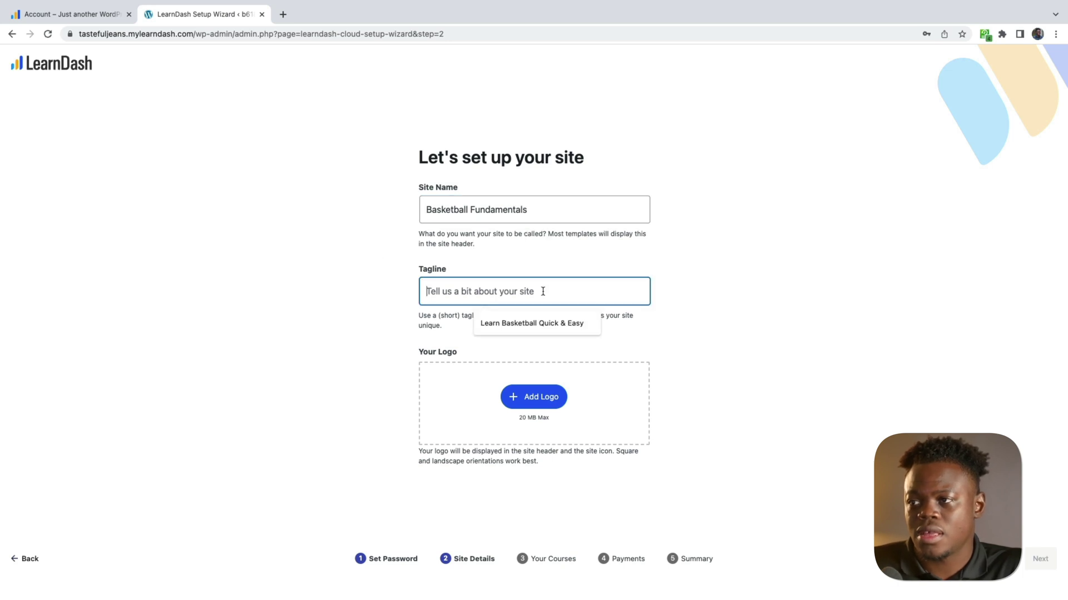
pyautogui.click(549, 322)
pyautogui.moveTo(835, 415); pyautogui.dragTo(636, 406)
pyautogui.click(1038, 559)
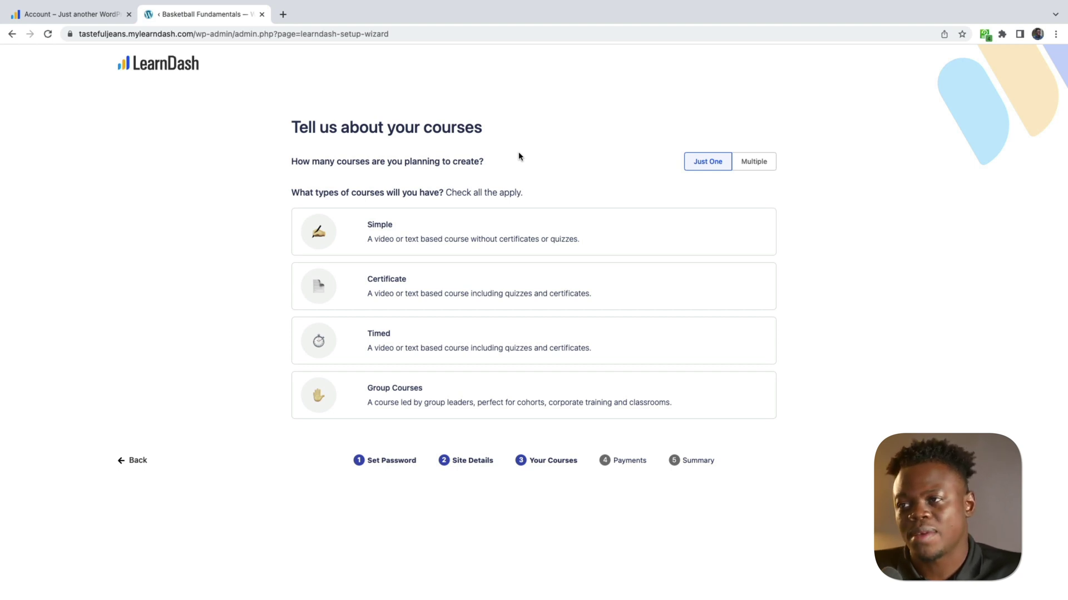
# Plan for multiple courses and select the Simple and Timed course types
pyautogui.click(773, 163)
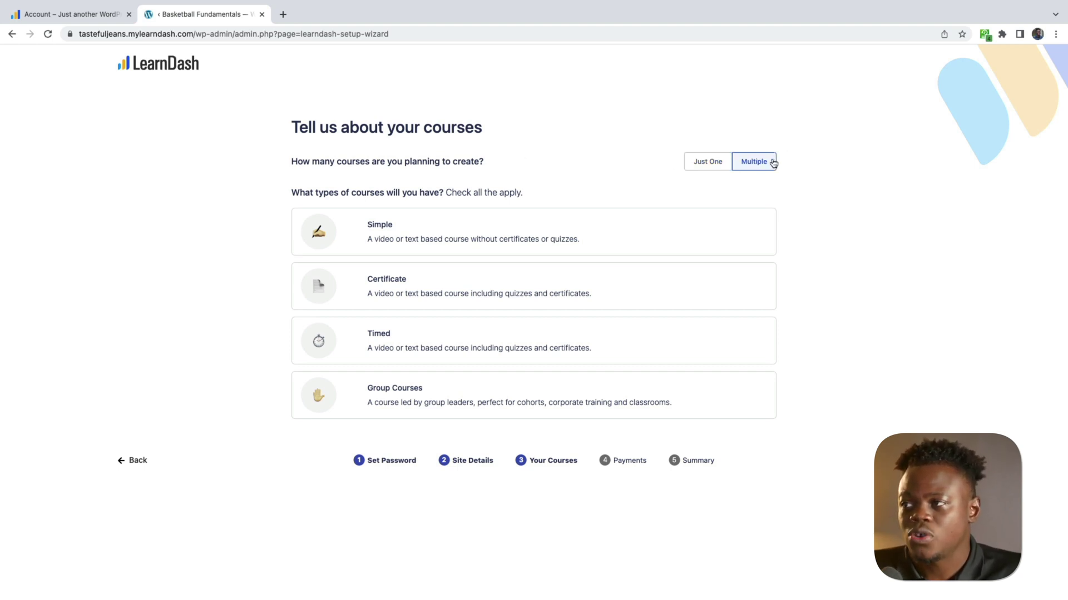
pyautogui.click(603, 243)
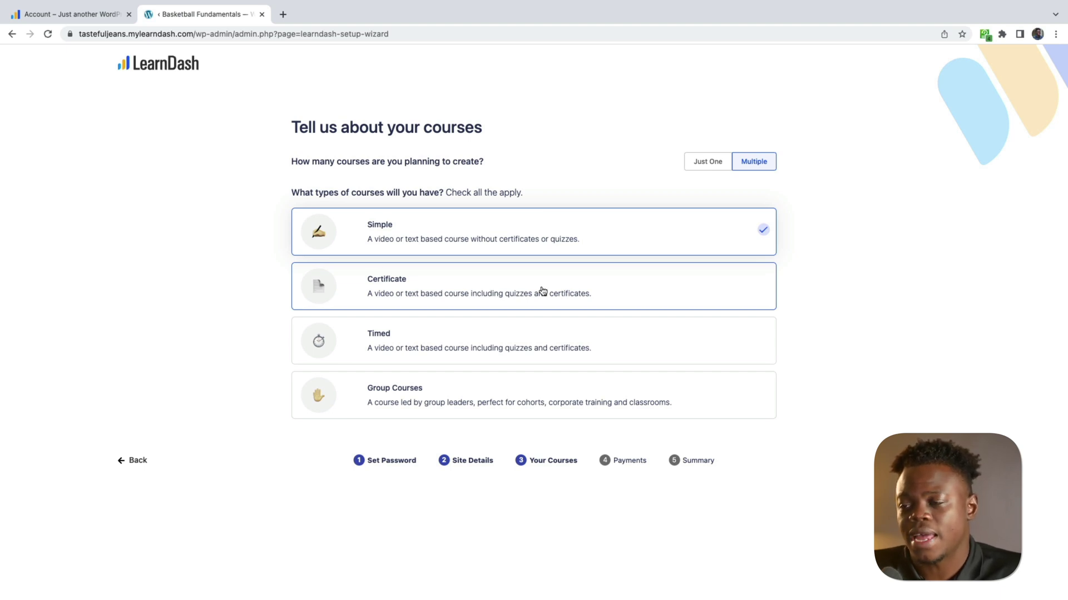
pyautogui.click(557, 351)
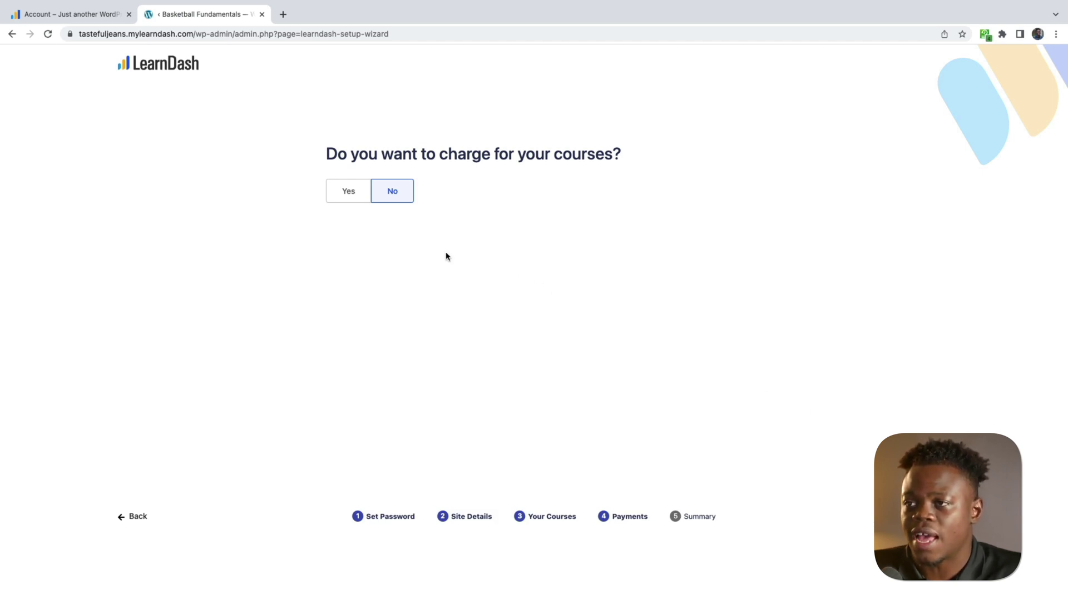
# Choose to charge for the courses and enter USD as the accepted currency
pyautogui.click(345, 196)
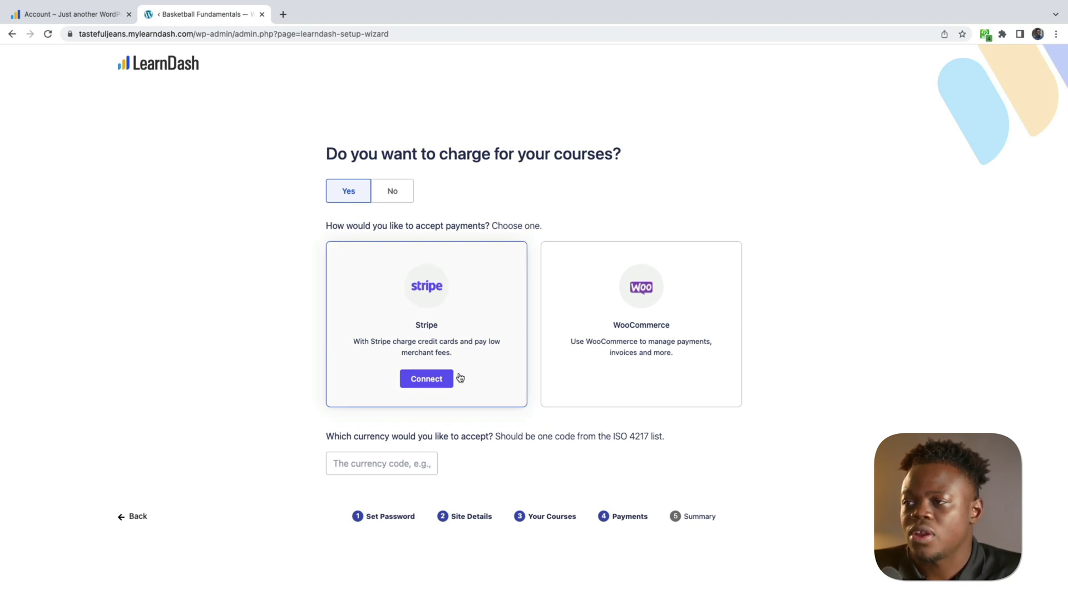
pyautogui.click(390, 463)
pyautogui.write('USD')
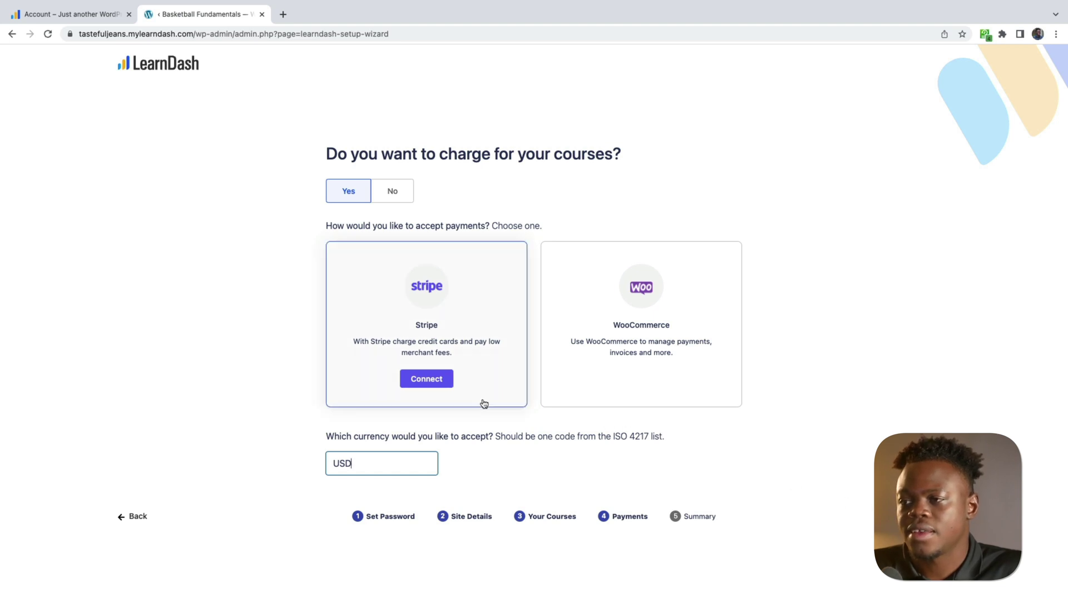
# Log in to Stripe with the saved e-mail and account password, and connect the Unorthodox Media LLC account to LearnDash
pyautogui.click(449, 388)
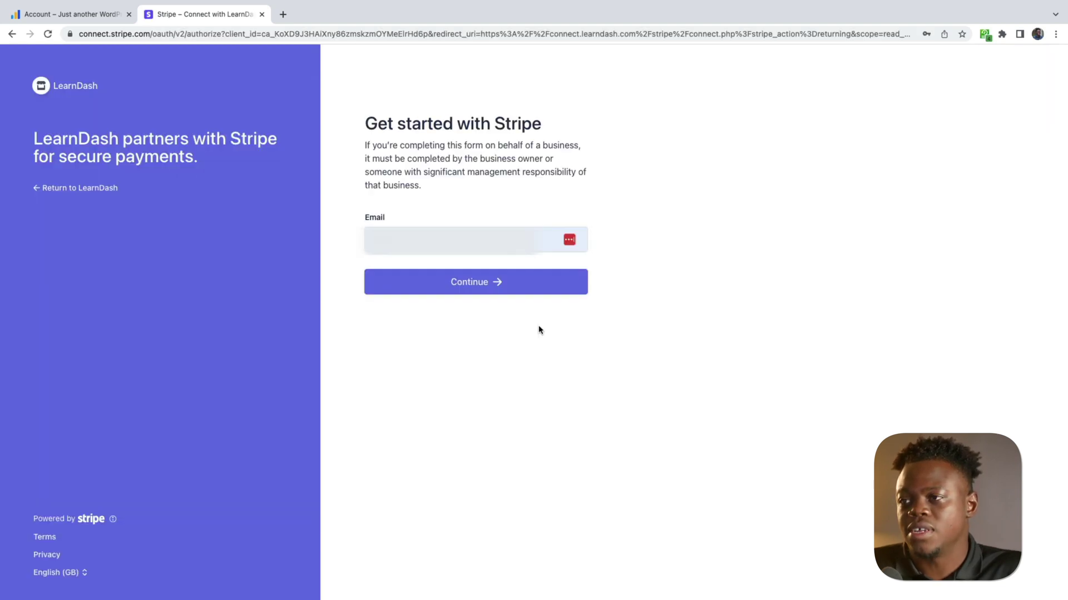
pyautogui.click(510, 294)
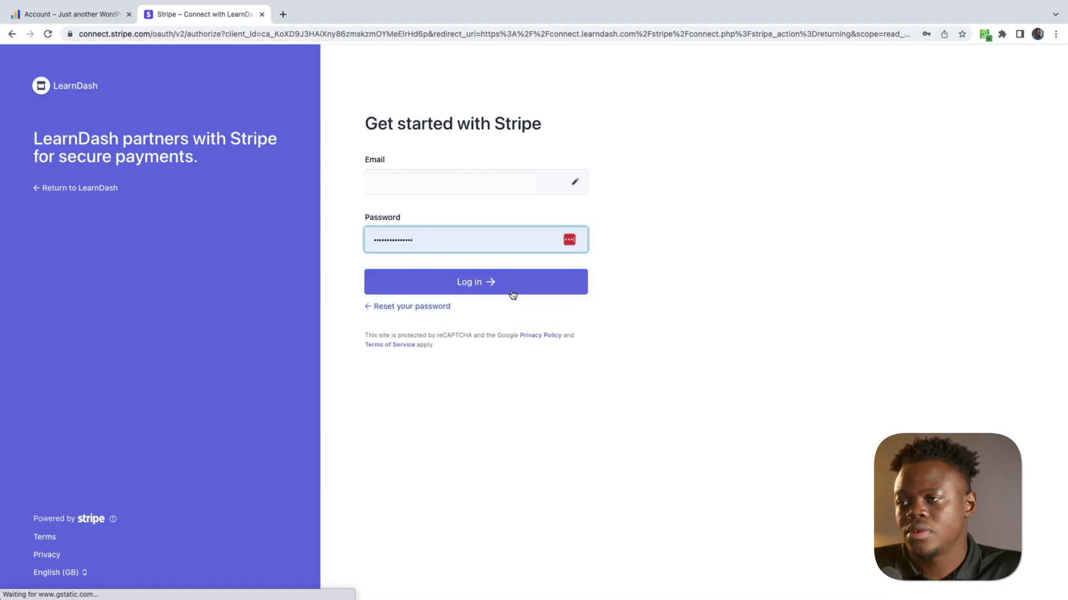
pyautogui.click(512, 294)
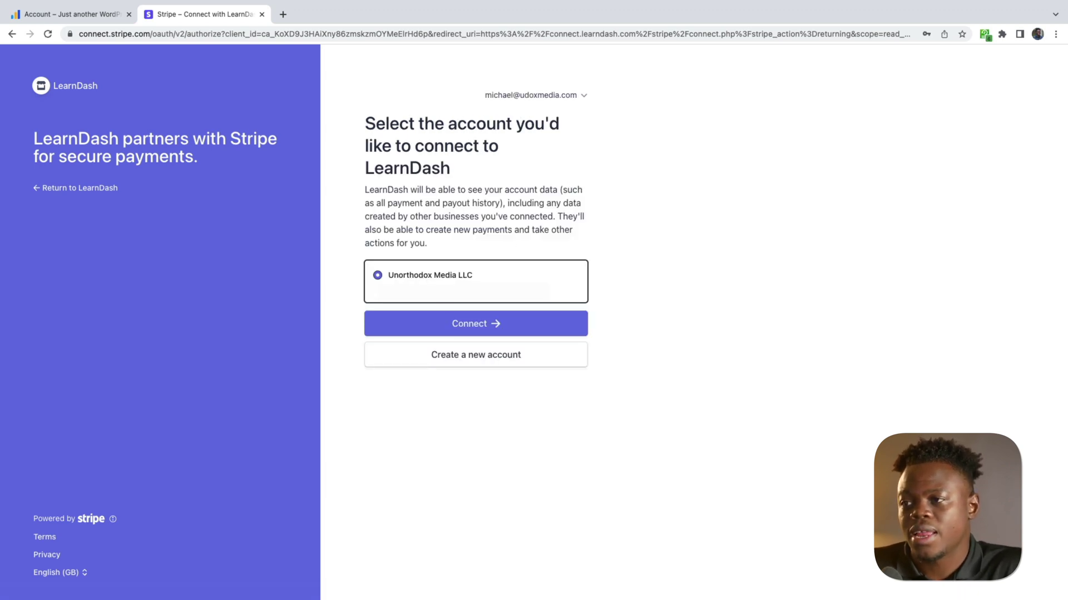
pyautogui.click(472, 325)
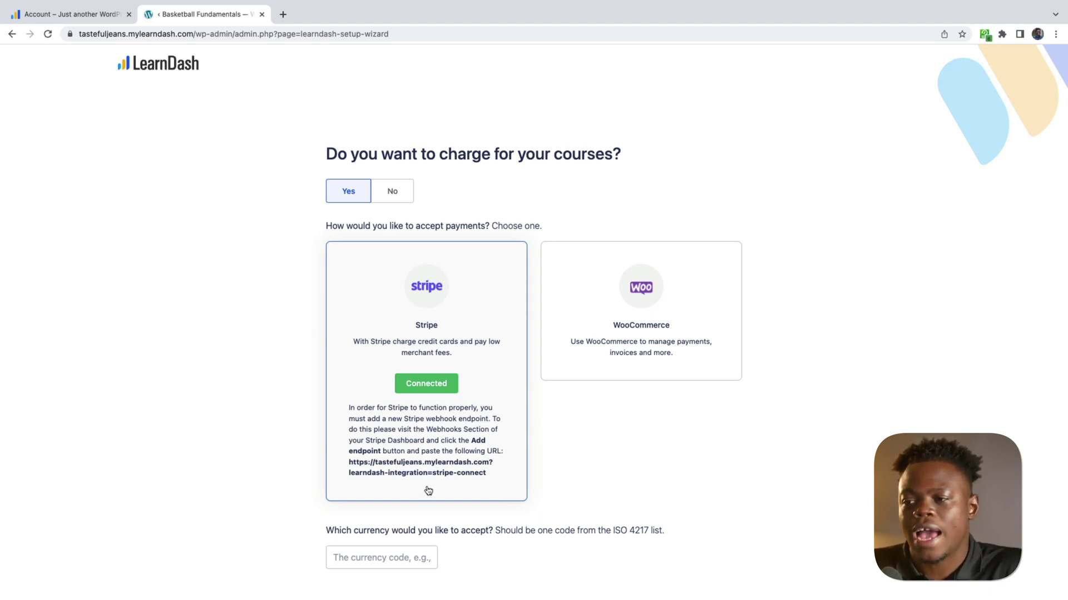
# Re-enter USD as the payment currency and complete the setup with the preselected Certificate Builder and Course Grid add-ons
pyautogui.scroll(-2, 429, 491)
pyautogui.click(395, 516)
pyautogui.write('USD')
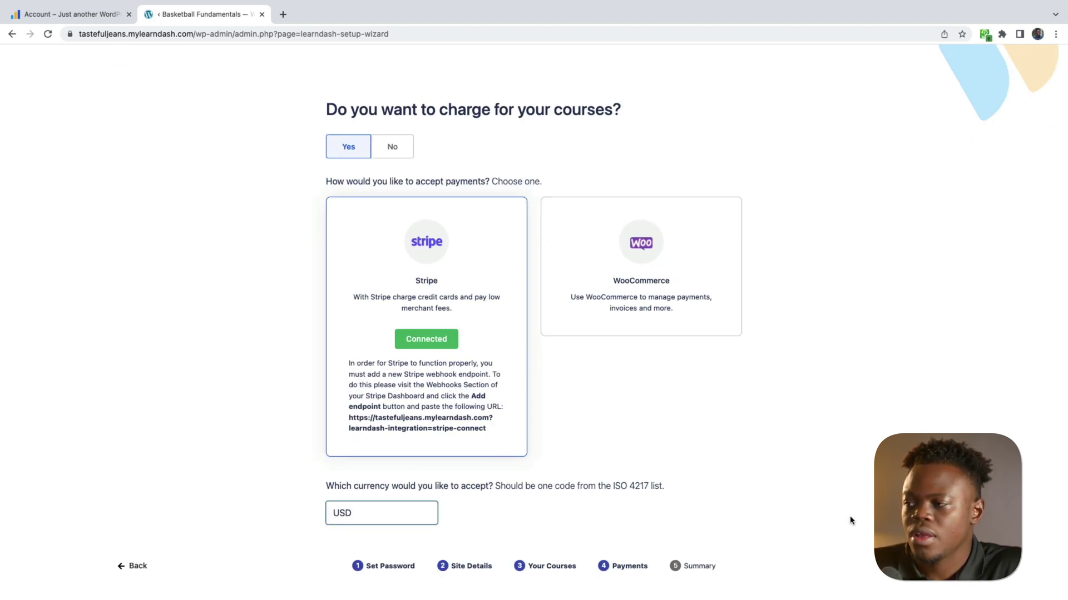
pyautogui.press('Return')
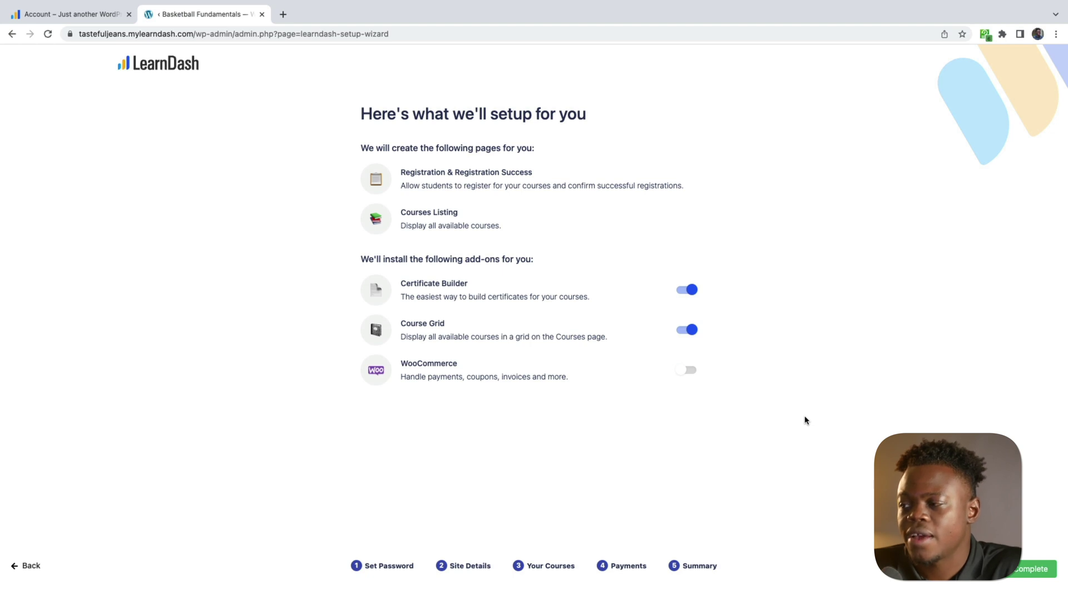
pyautogui.click(1033, 567)
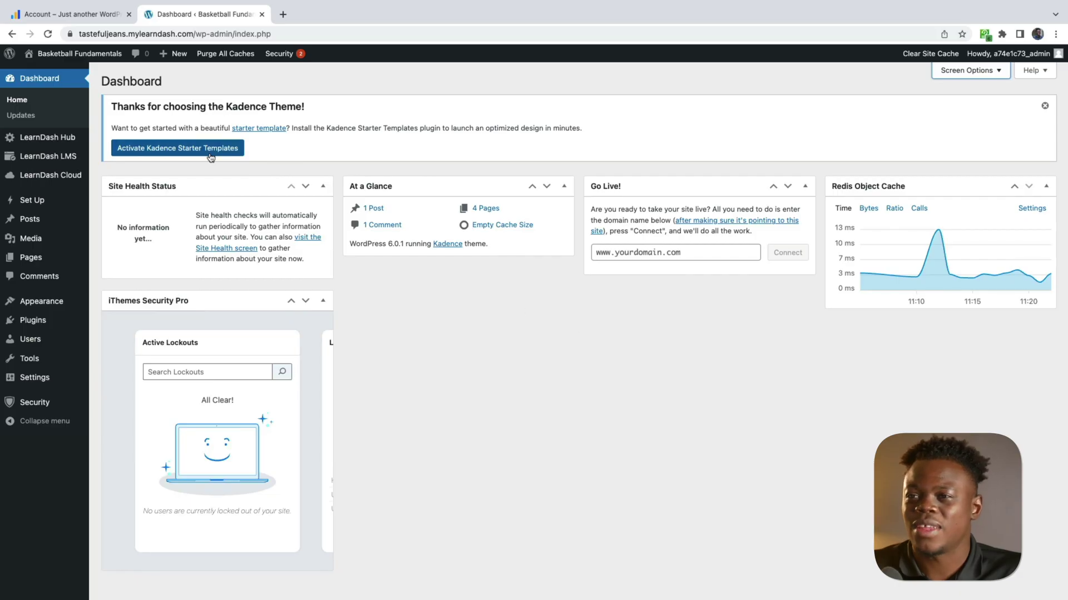
# Activate Kadence Starter Templates and filter the template library to Course designs
pyautogui.click(210, 155)
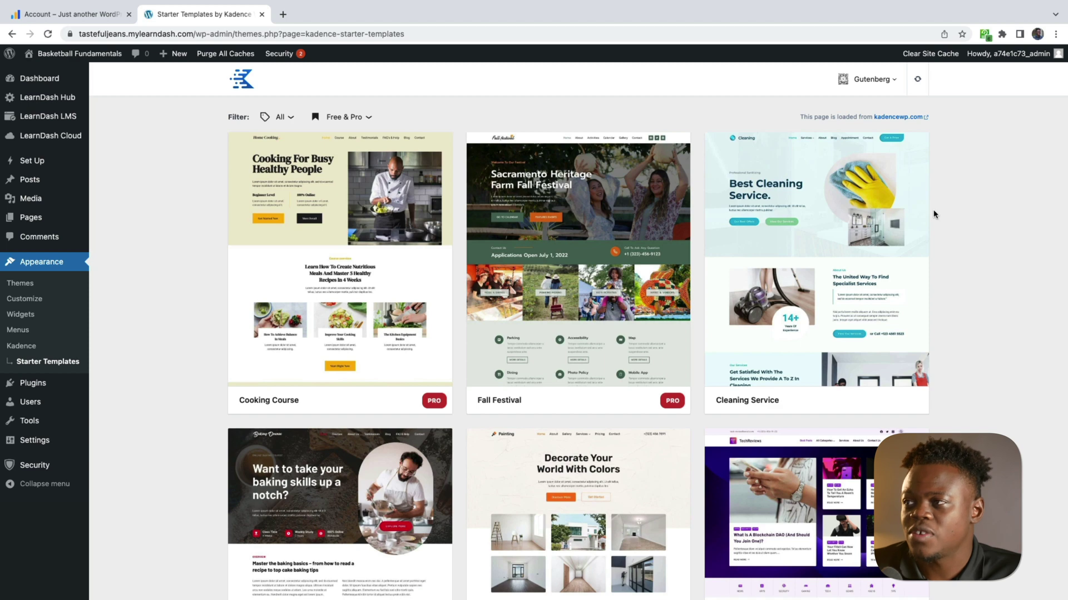
pyautogui.click(287, 117)
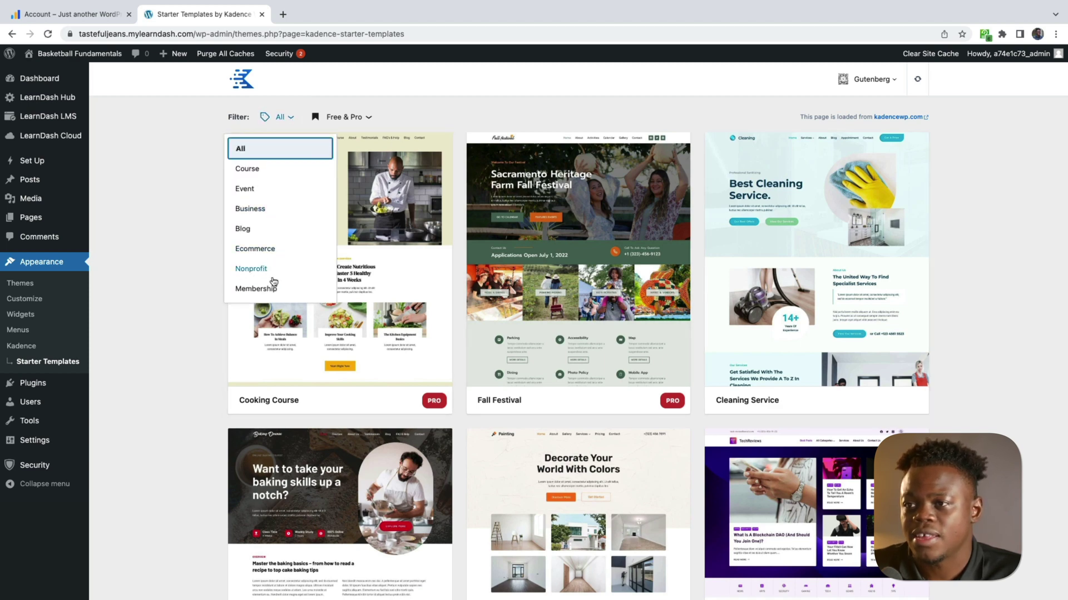
pyautogui.click(275, 167)
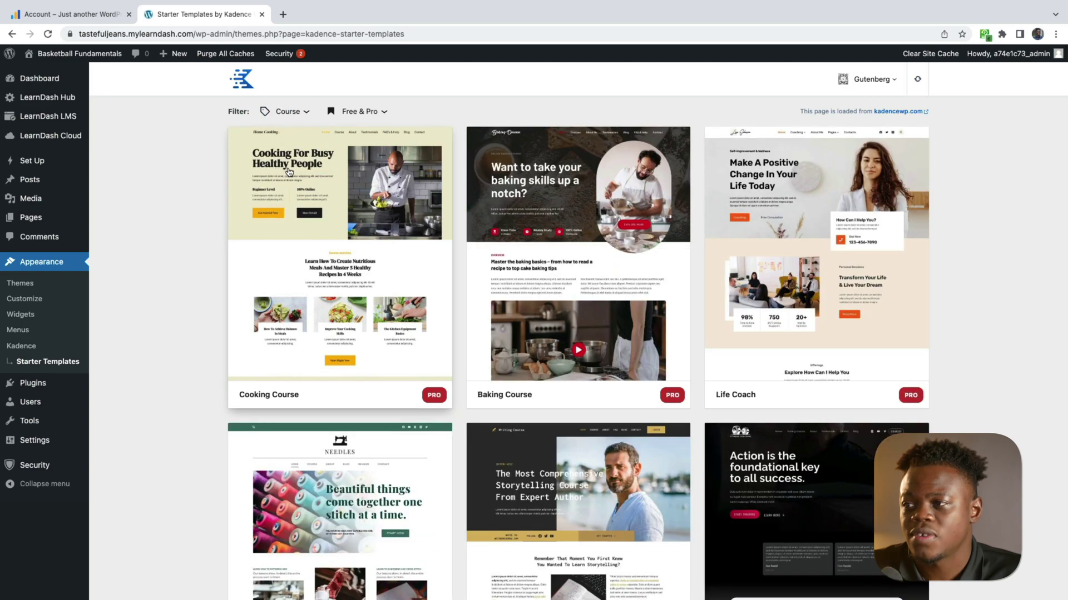
# Find the Nutrition Course template among the course designs and open its preview
pyautogui.scroll(-8, 538, 259)
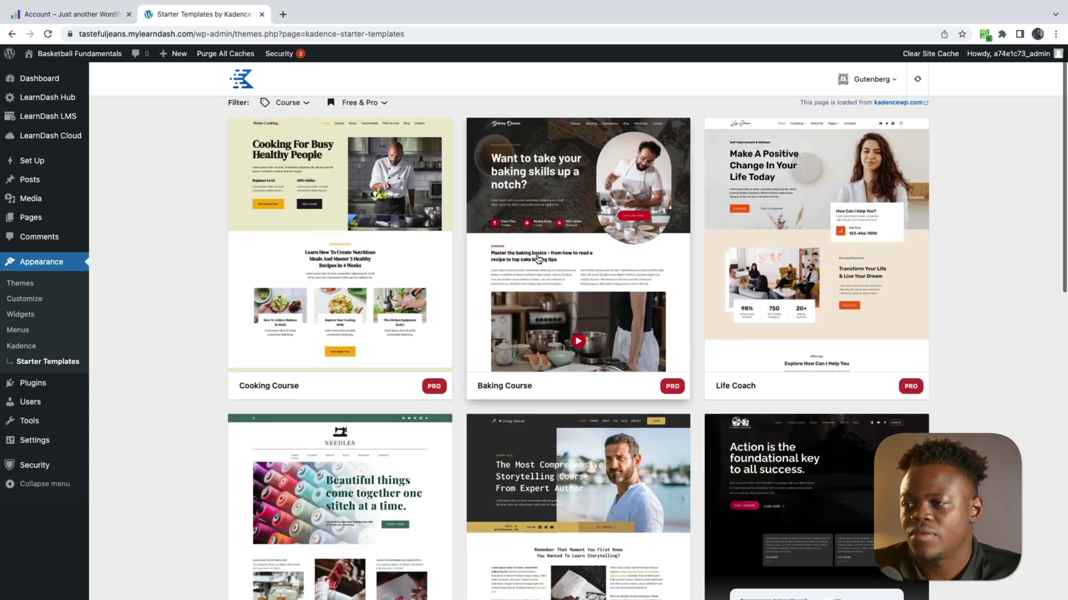
pyautogui.scroll(-1, 539, 259)
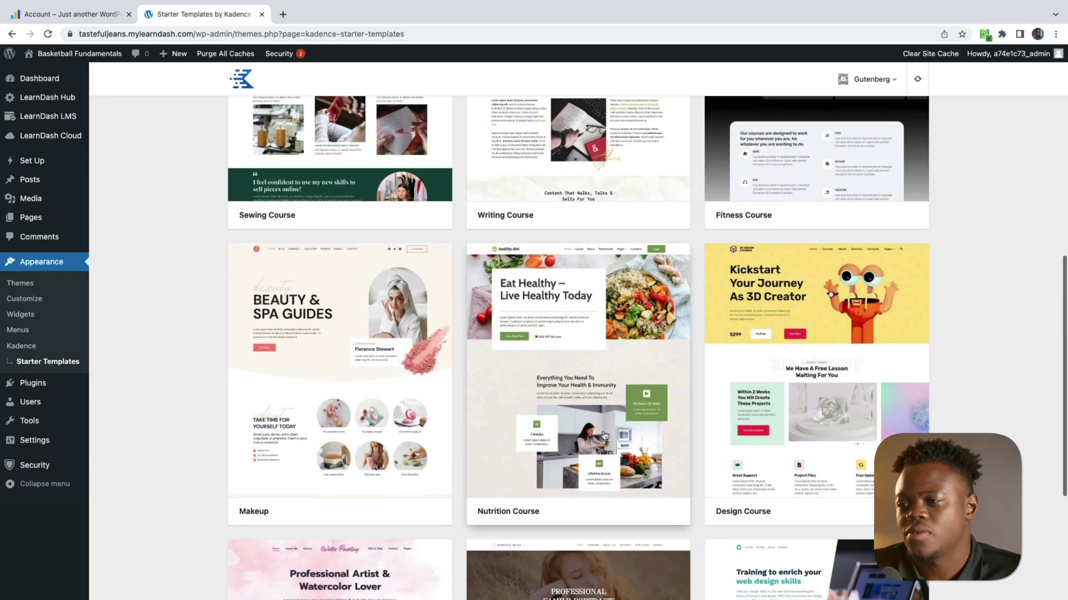
pyautogui.click(605, 422)
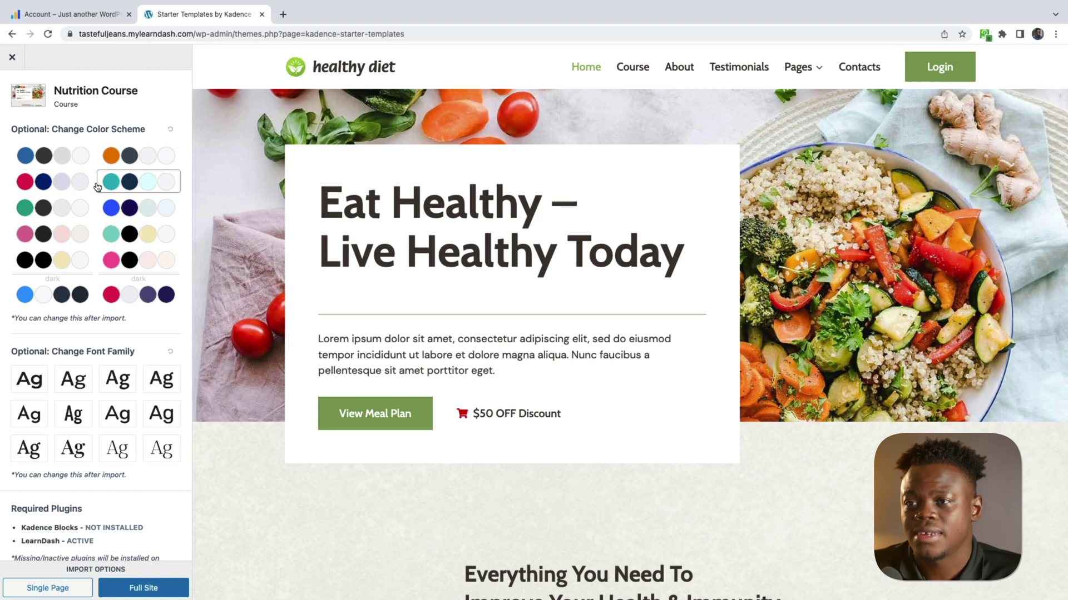
# Try alternative colour schemes on the Nutrition Course template and apply the dark crimson and purple palette
pyautogui.click(110, 296)
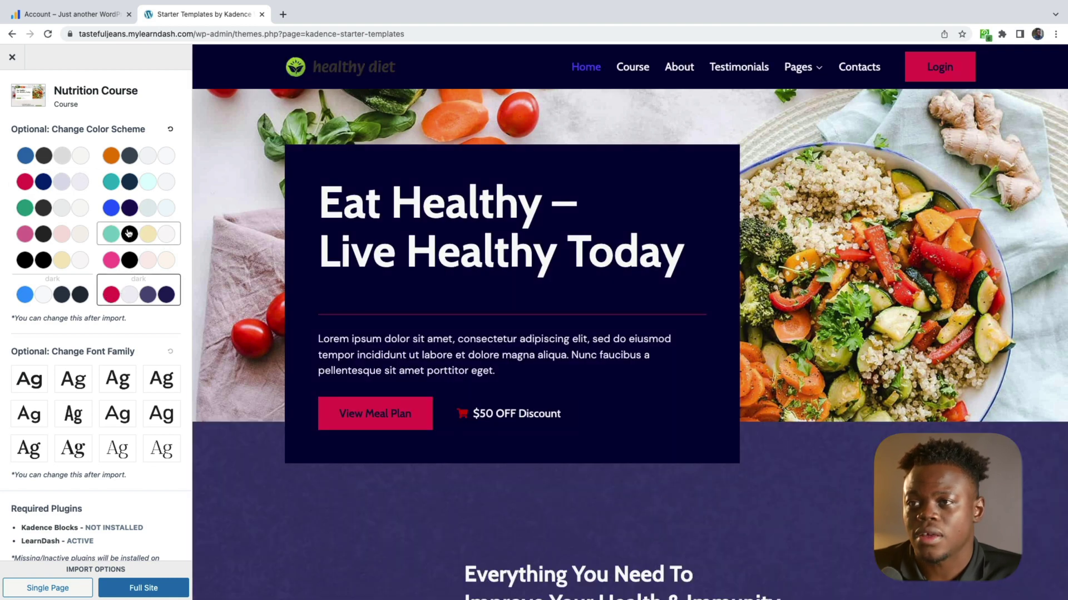
pyautogui.click(139, 215)
pyautogui.click(140, 281)
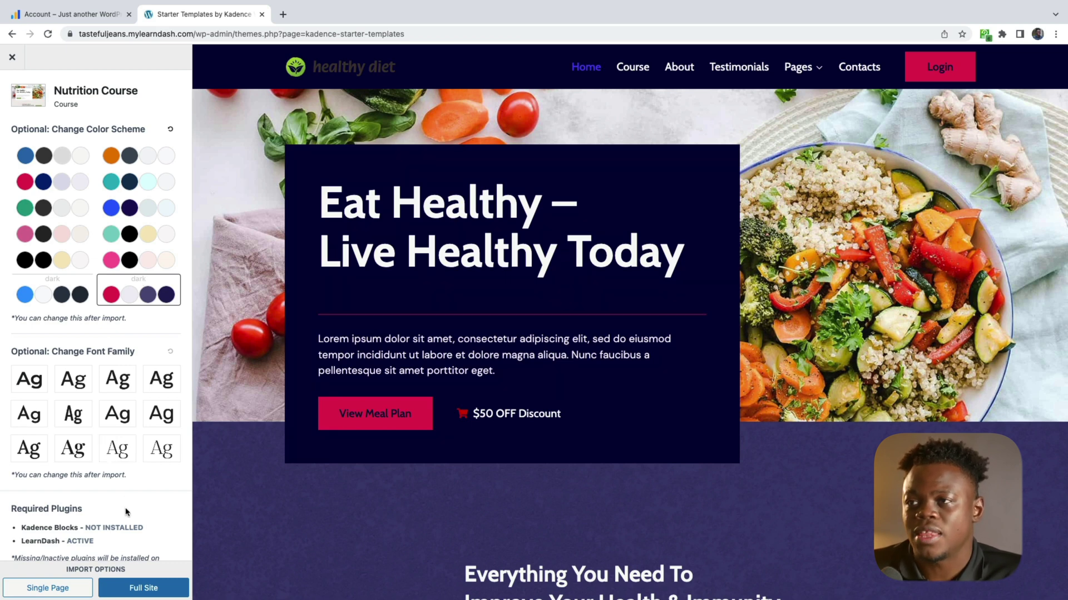
# Import the Nutrition Course template as a full site with customizer settings and content, skipping the newsletter subscription
pyautogui.click(144, 588)
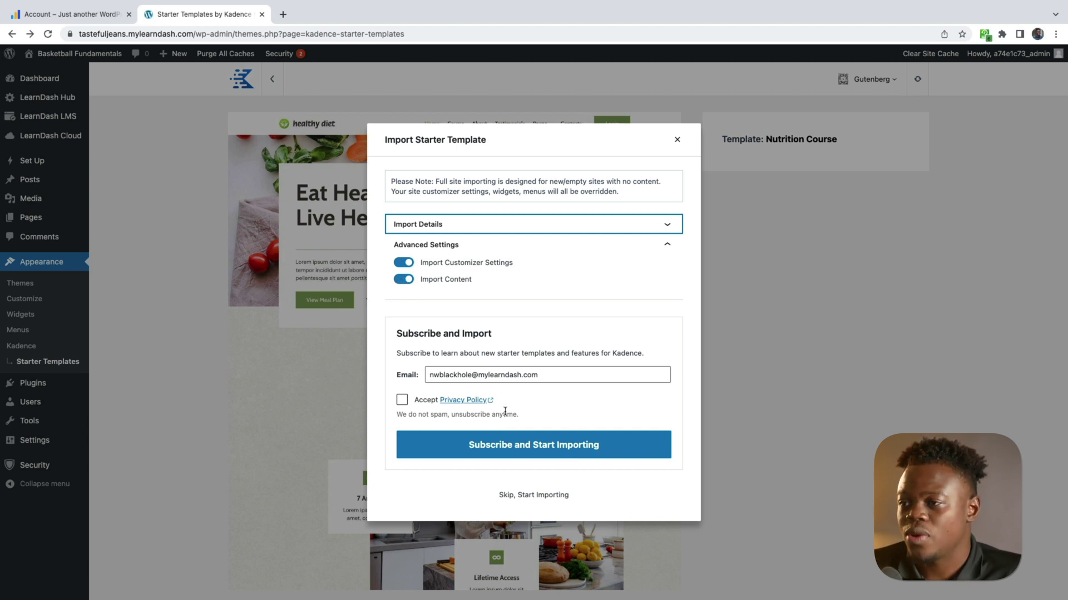
pyautogui.click(538, 496)
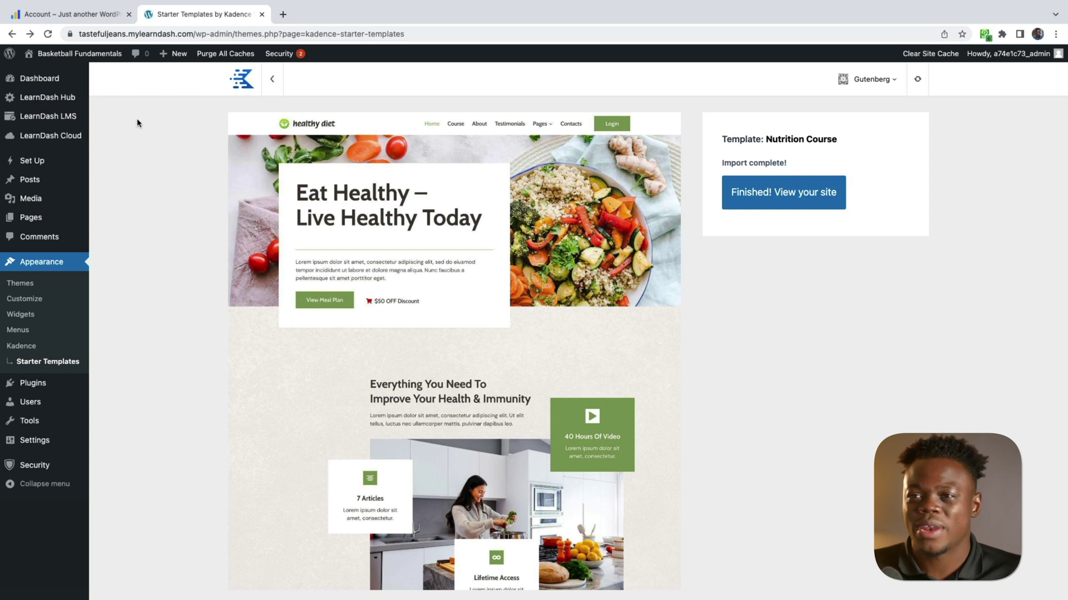
# Go to the LearnDash courses list and start creating a new course from a video playlist
pyautogui.moveTo(69, 118)
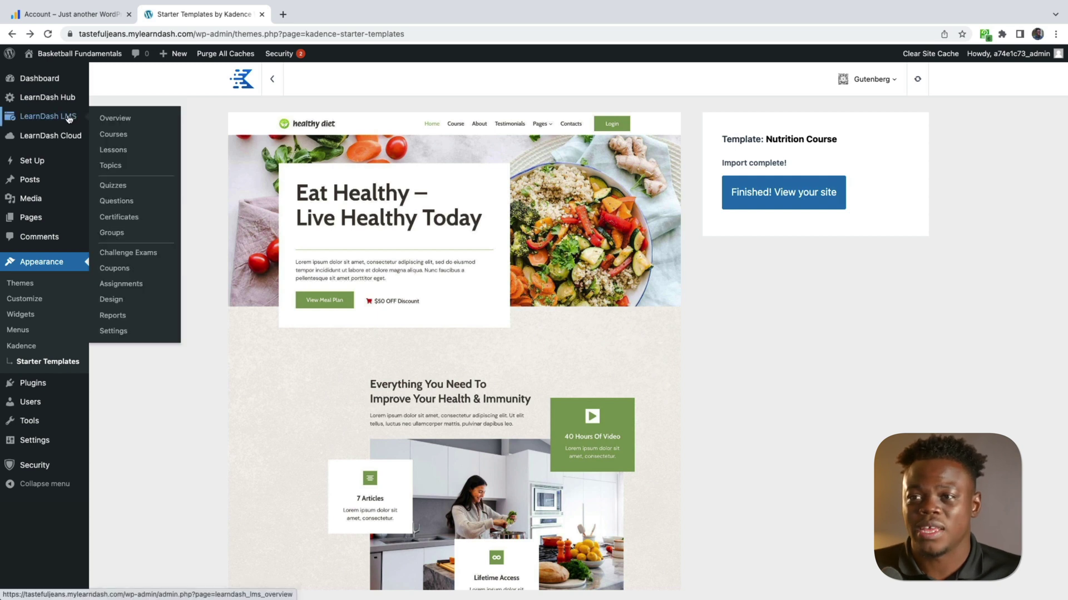
pyautogui.click(118, 140)
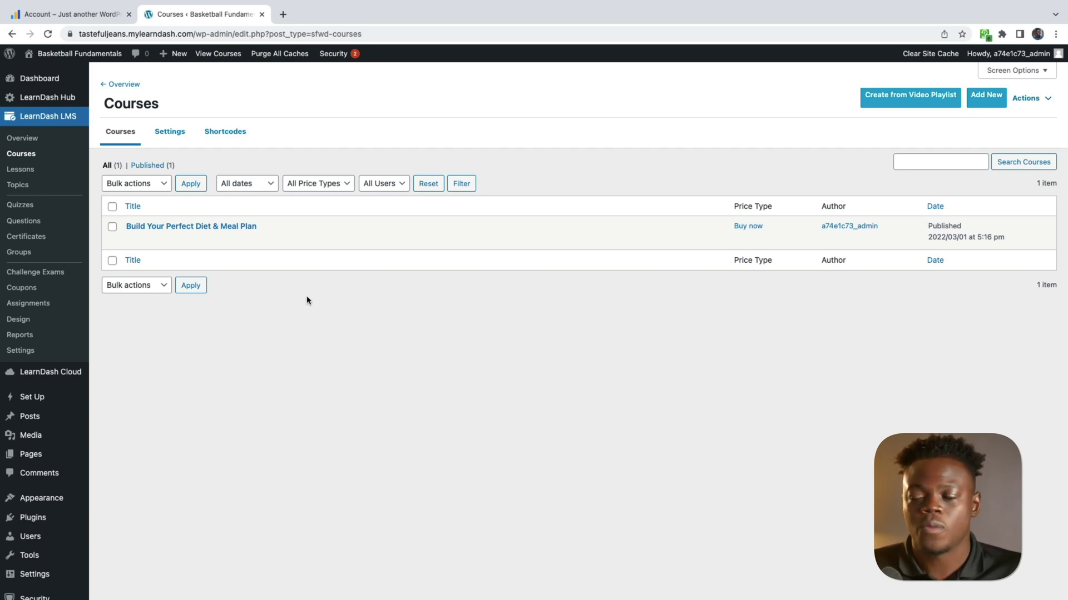
pyautogui.click(938, 110)
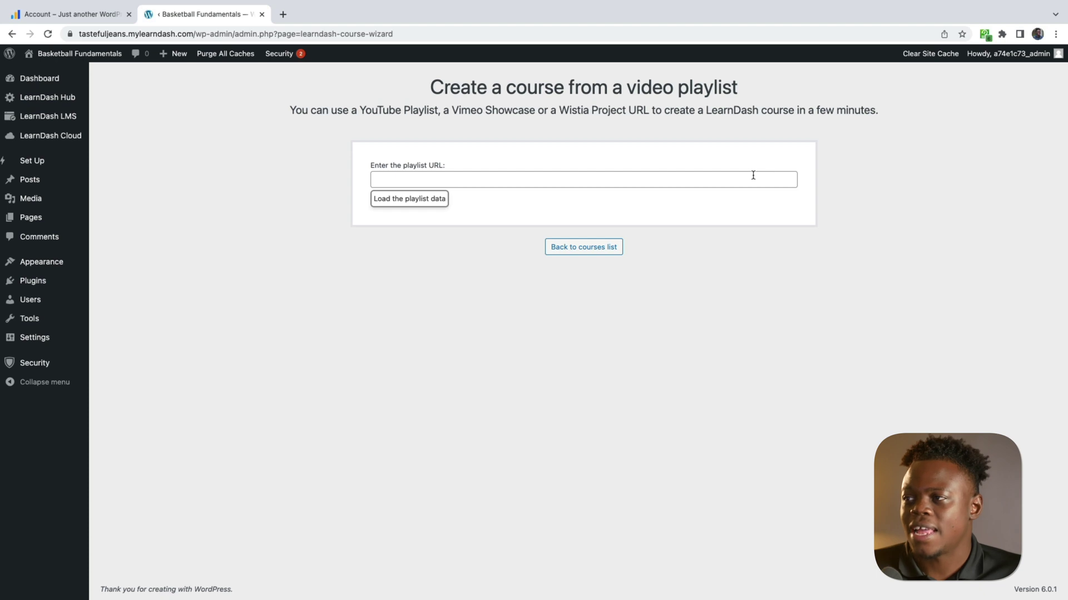
pyautogui.click(752, 176)
pyautogui.click(671, 204)
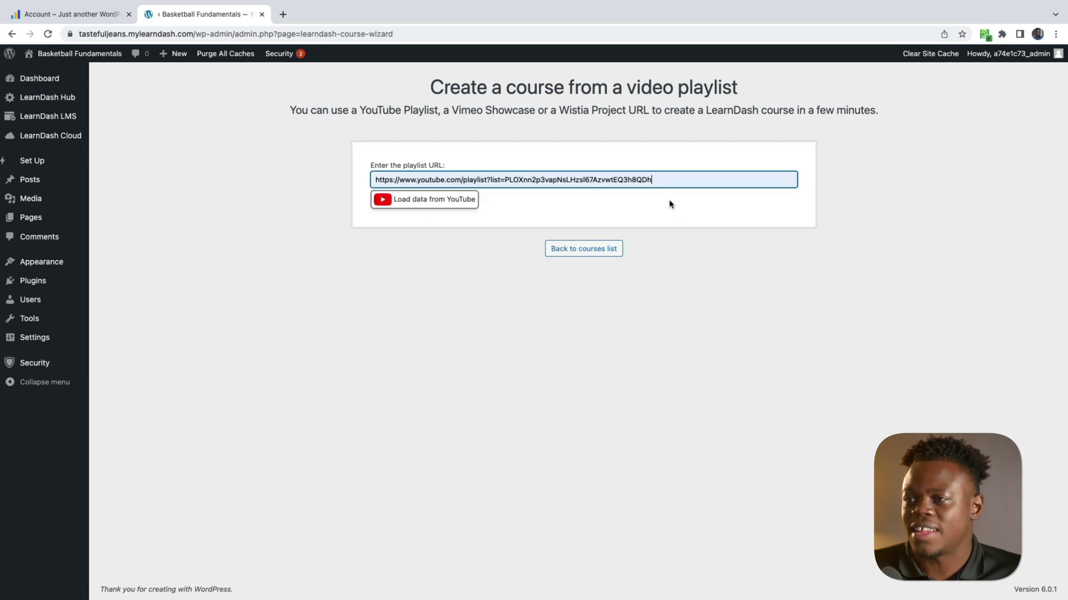
pyautogui.click(453, 201)
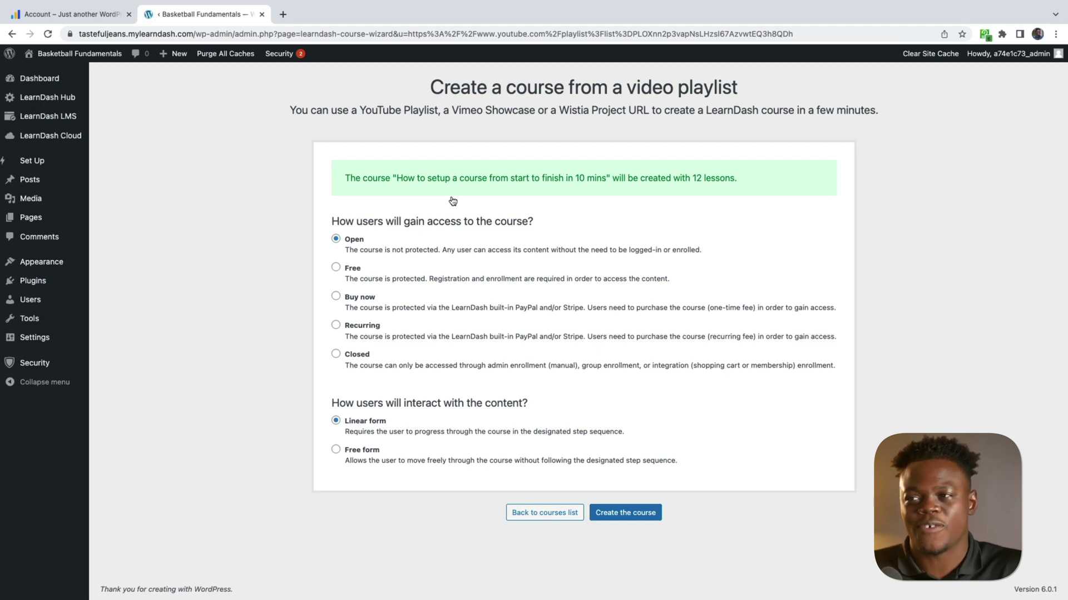
# Create the course with Buy now access at a price of 47 and Free form content progression
pyautogui.click(337, 299)
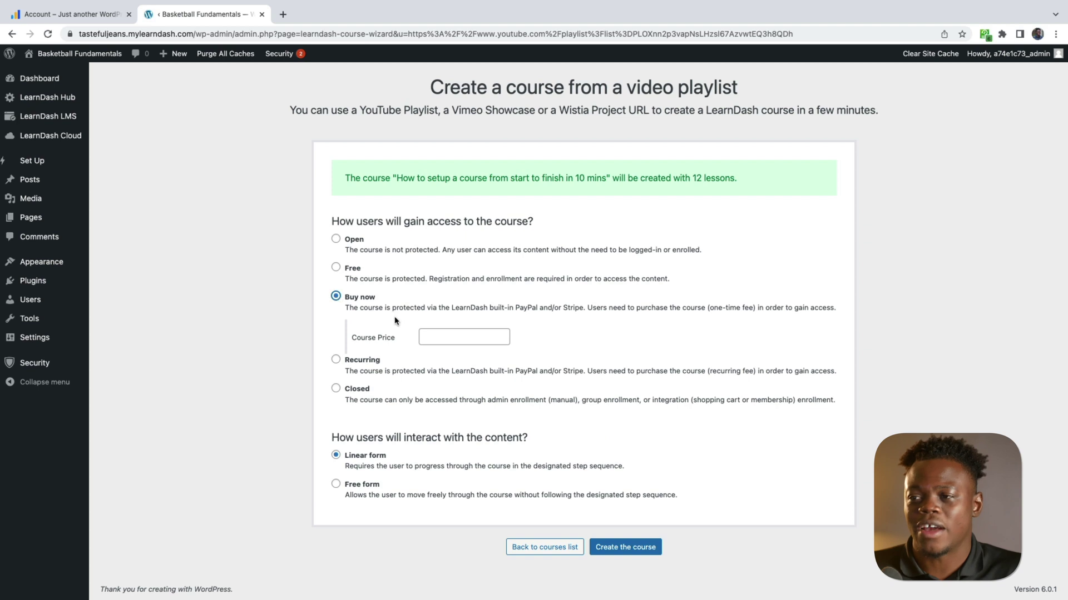
pyautogui.click(463, 338)
pyautogui.write('47')
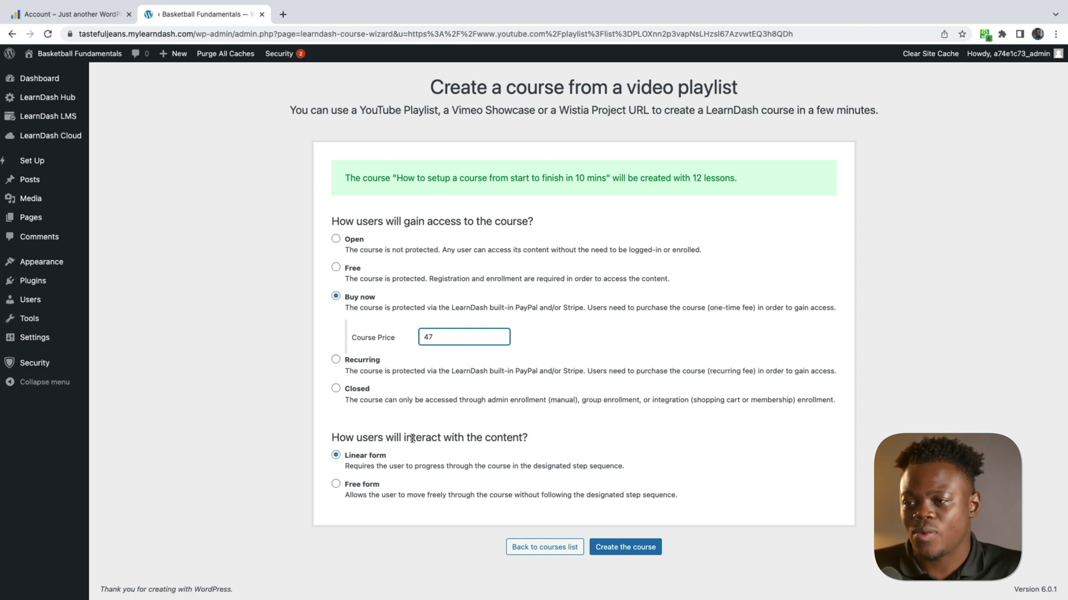
pyautogui.click(337, 485)
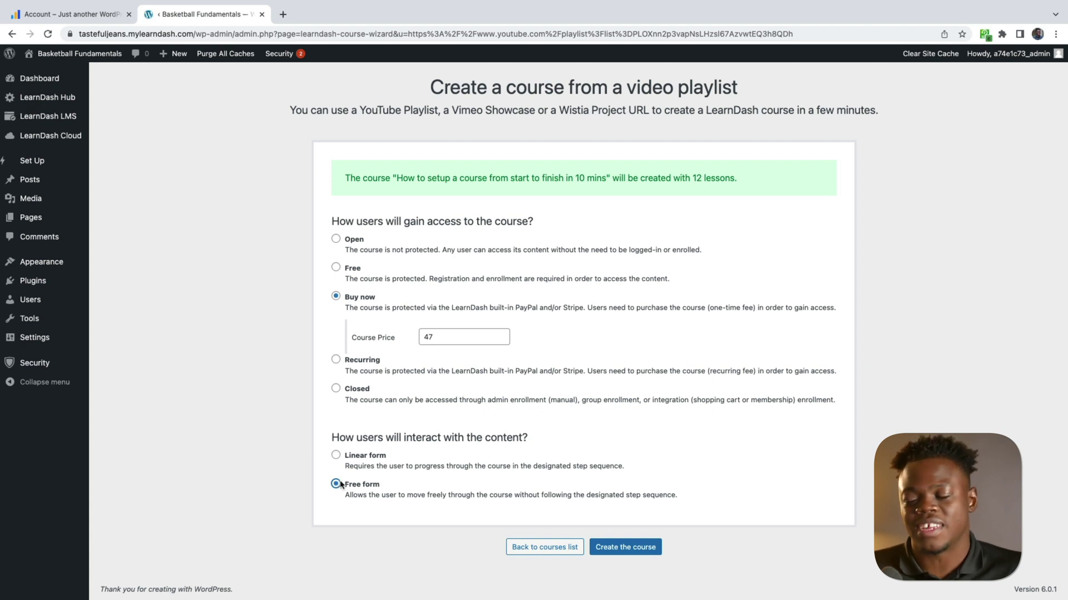
pyautogui.click(644, 547)
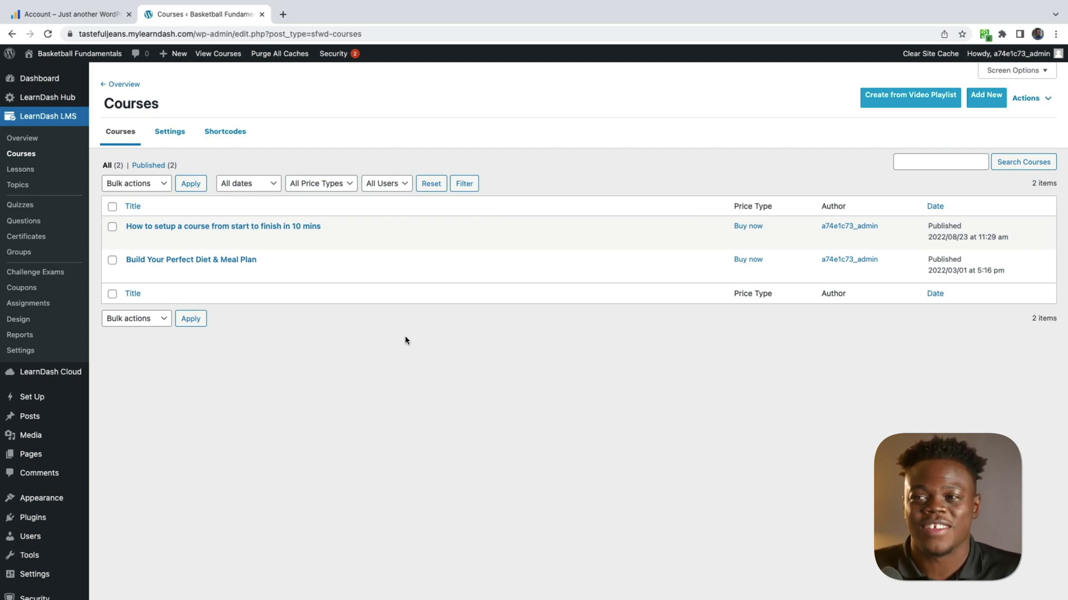
# View the new playlist course in an incognito window and check a visitor's access to the first lesson
pyautogui.moveTo(262, 248)
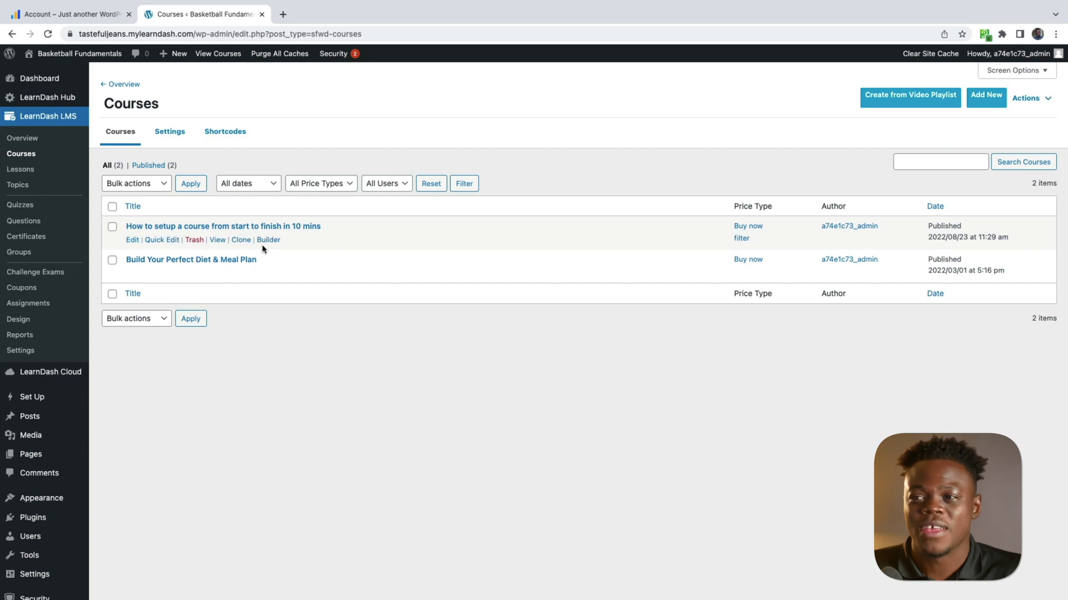
pyautogui.rightClick(219, 242)
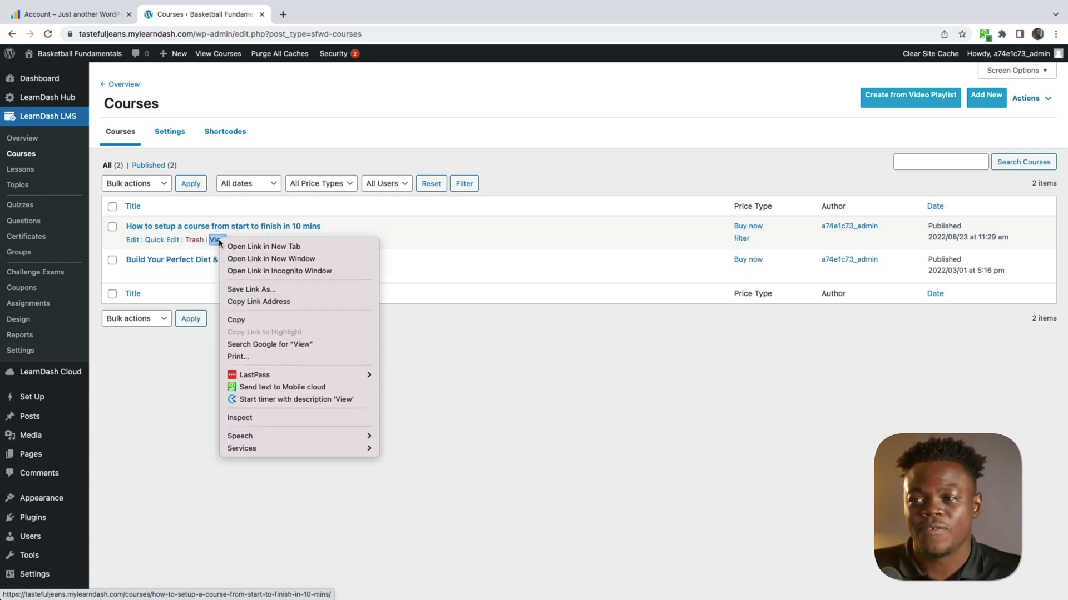
pyautogui.click(247, 271)
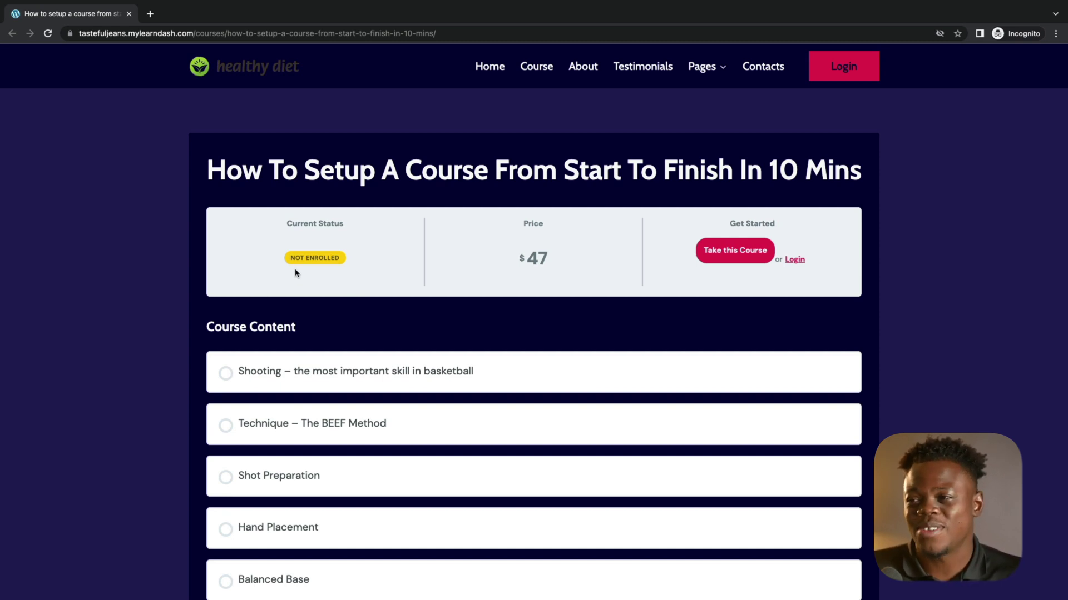
pyautogui.moveTo(421, 359)
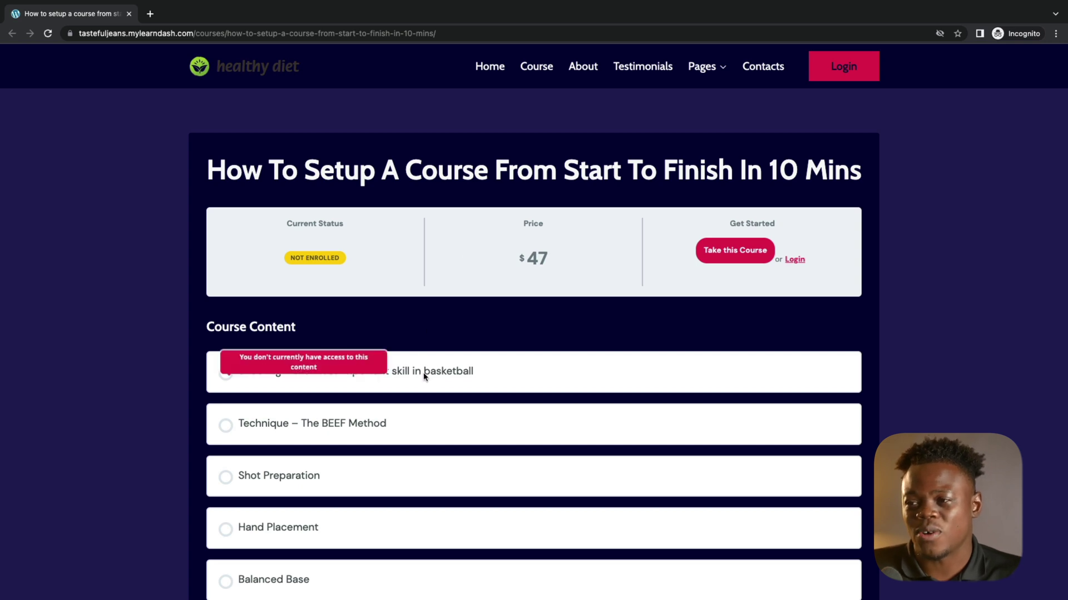
# Return to the admin window, view the playlist course there and examine the Shooting lesson's video and description
pyautogui.hotkey('ctrl', 'Left')
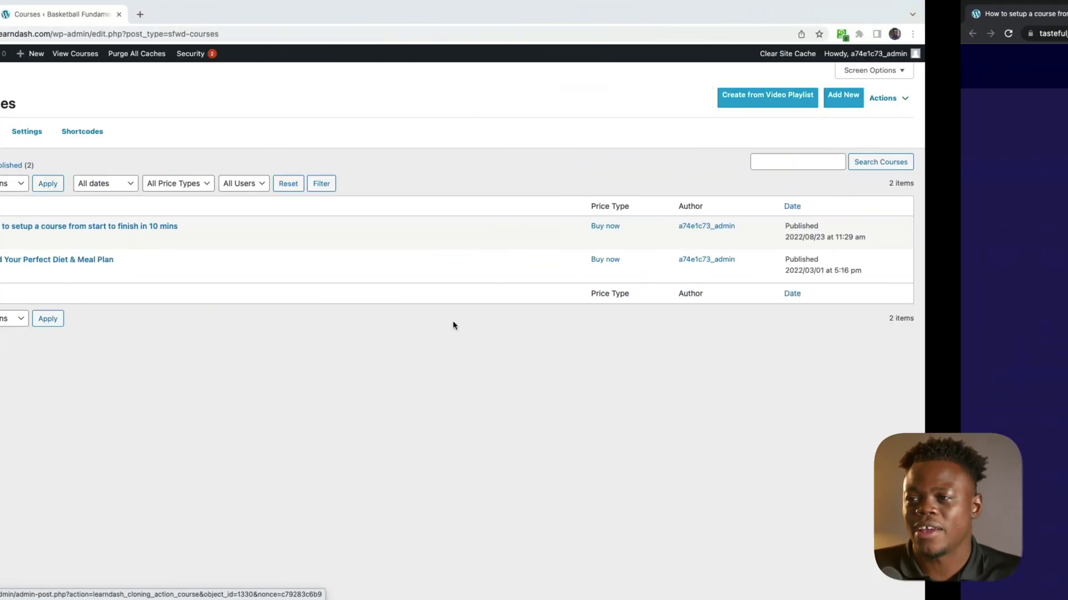
pyautogui.click(213, 242)
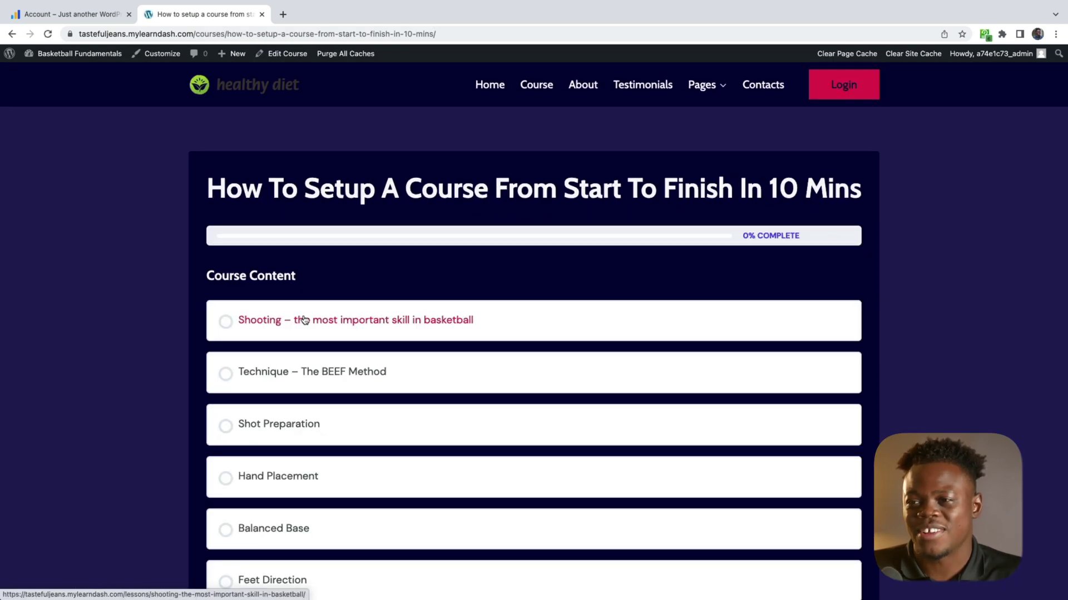
pyautogui.click(304, 320)
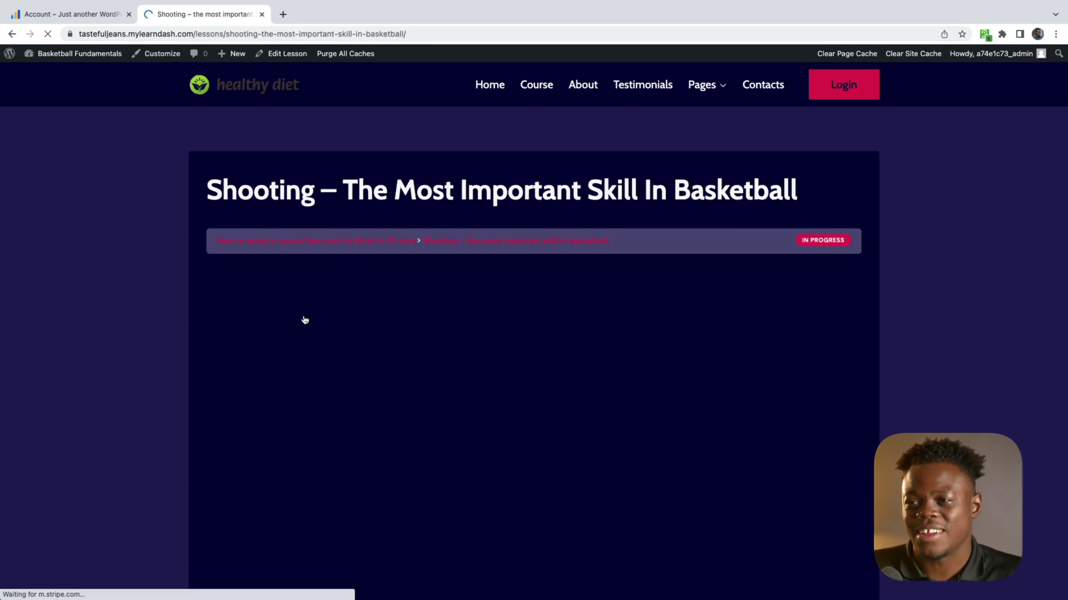
pyautogui.scroll(-1, 304, 320)
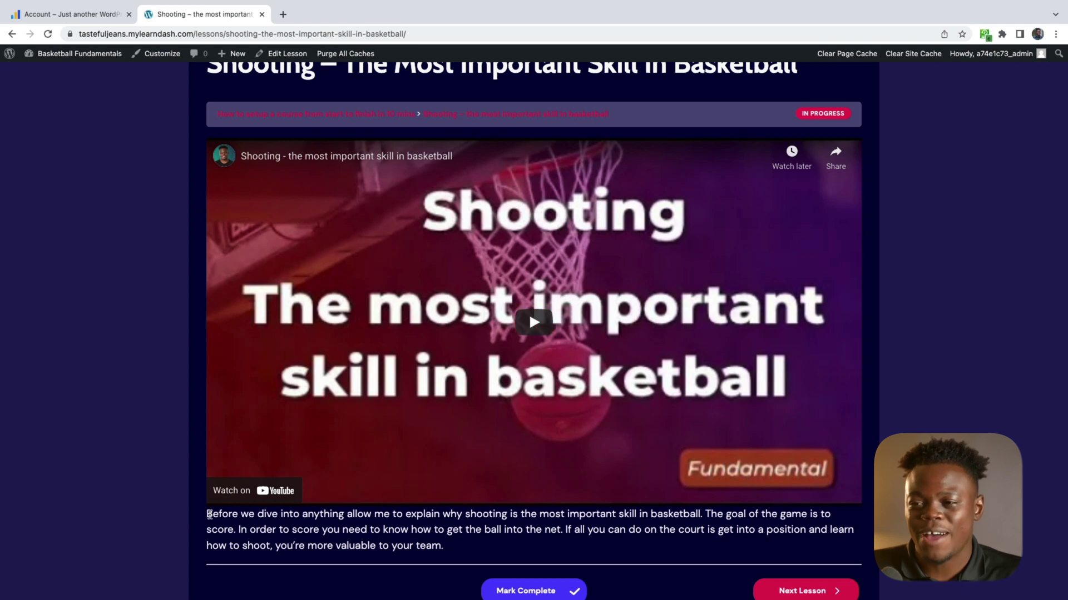
pyautogui.moveTo(207, 513); pyautogui.dragTo(458, 550)
pyautogui.click(458, 549)
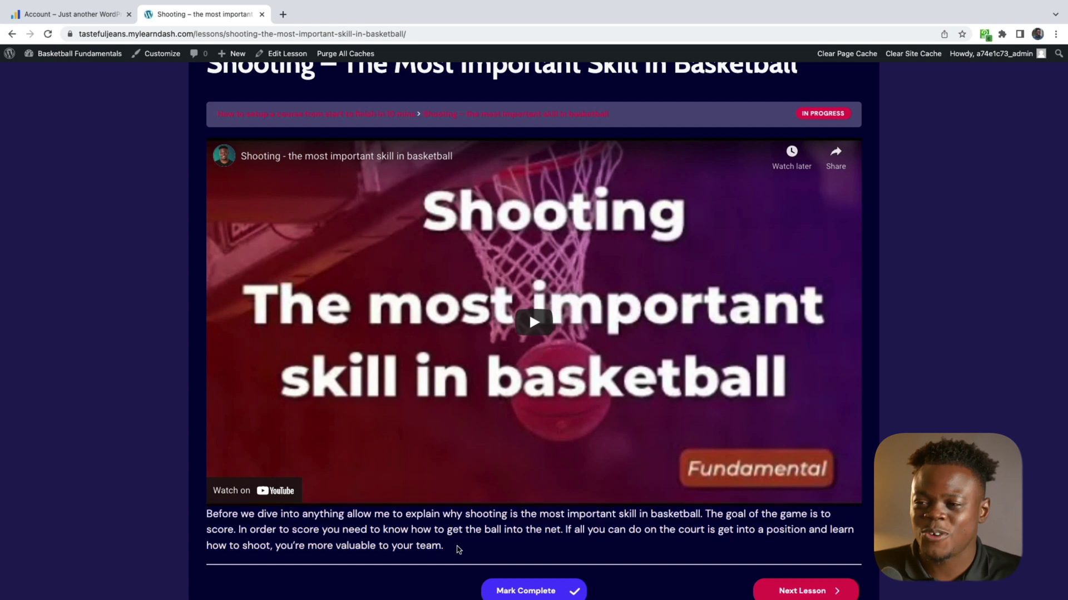
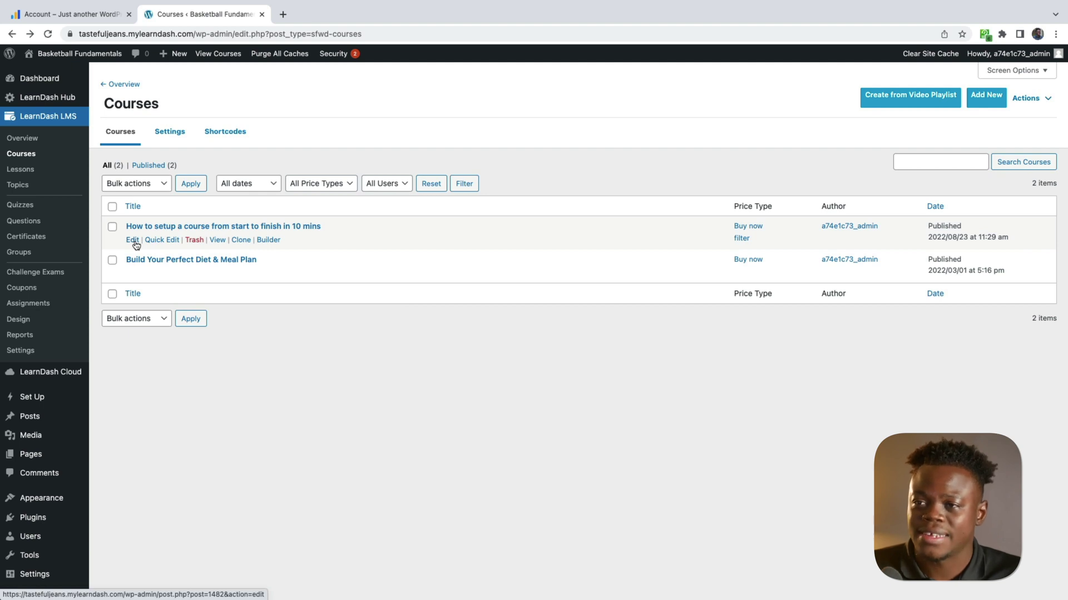
# Open the course "How to setup a course from start to finish in 10 mins" for editing, dismiss the welcome guide and start its content
pyautogui.click(132, 240)
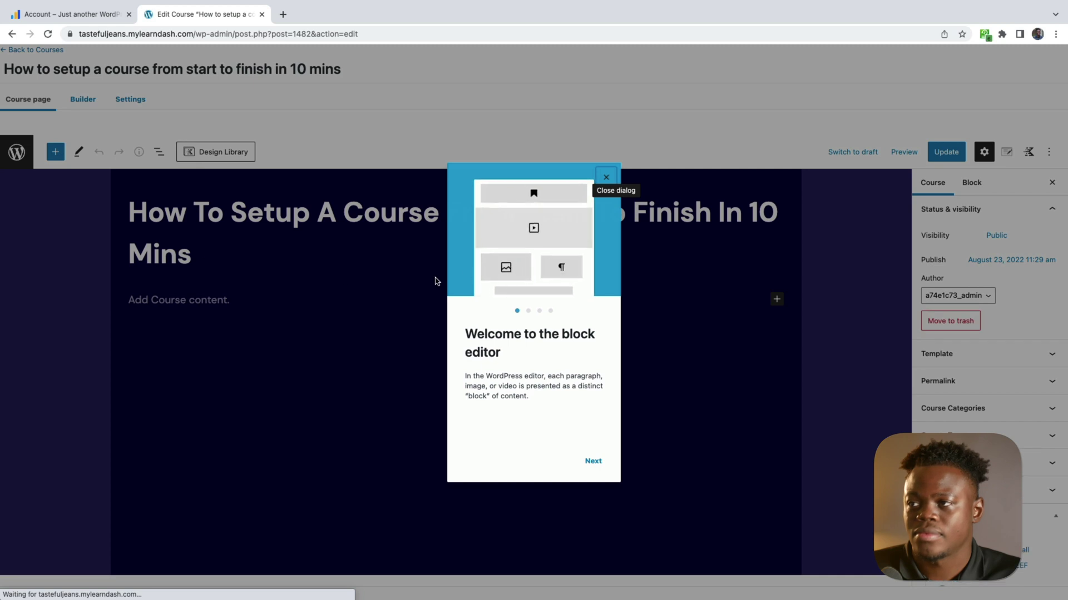
pyautogui.click(609, 179)
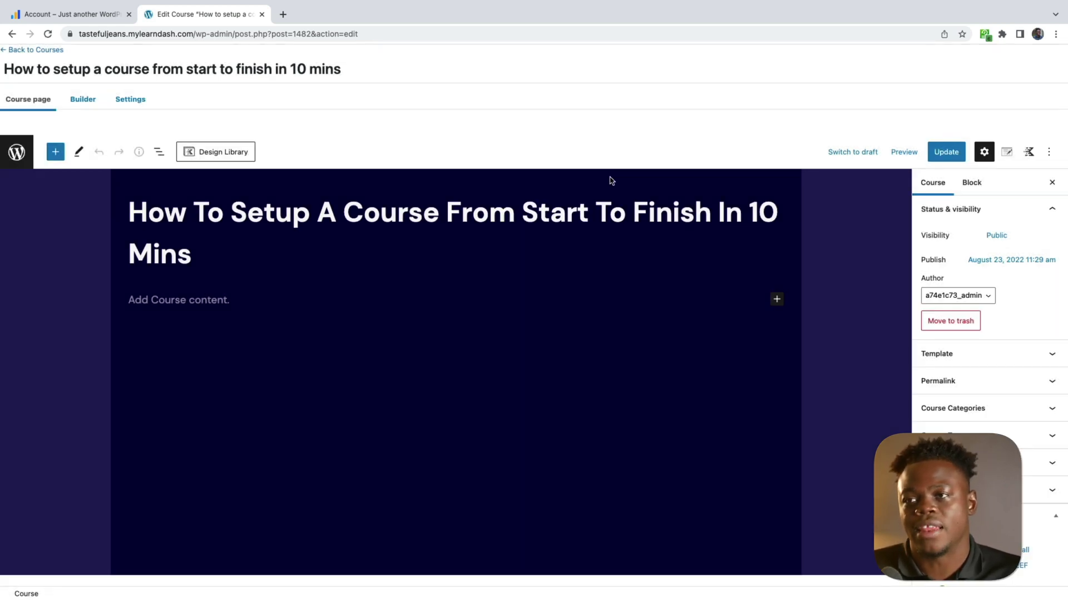
pyautogui.click(218, 303)
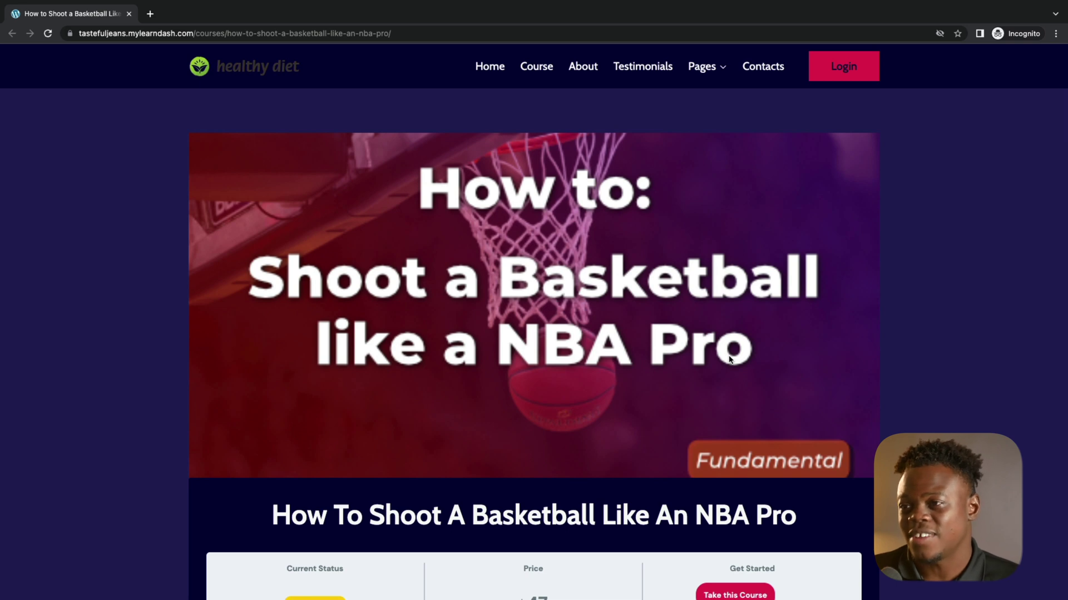
# Review the public course page "How to Shoot a Basketball Like an NBA Pro" from its banner down to the lesson list
pyautogui.scroll(-5, 729, 358)
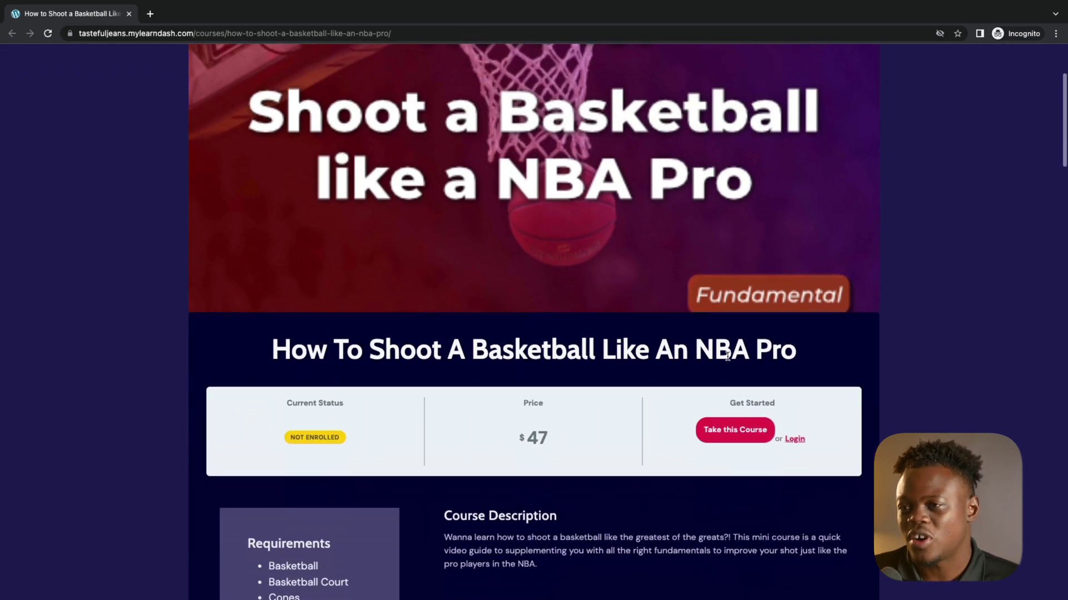
pyautogui.scroll(-2, 727, 356)
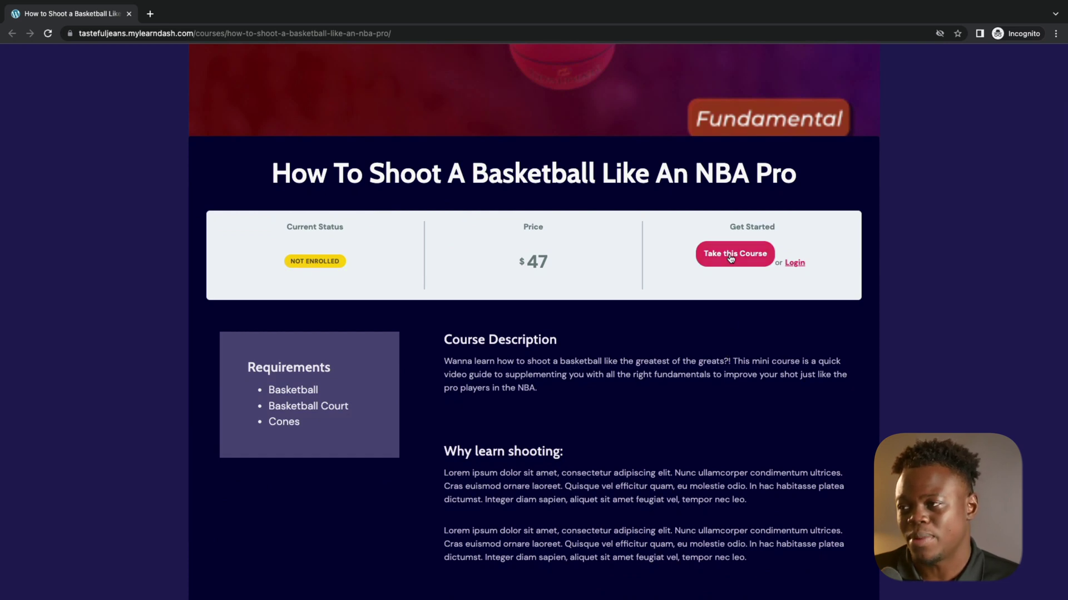
pyautogui.scroll(-3, 723, 361)
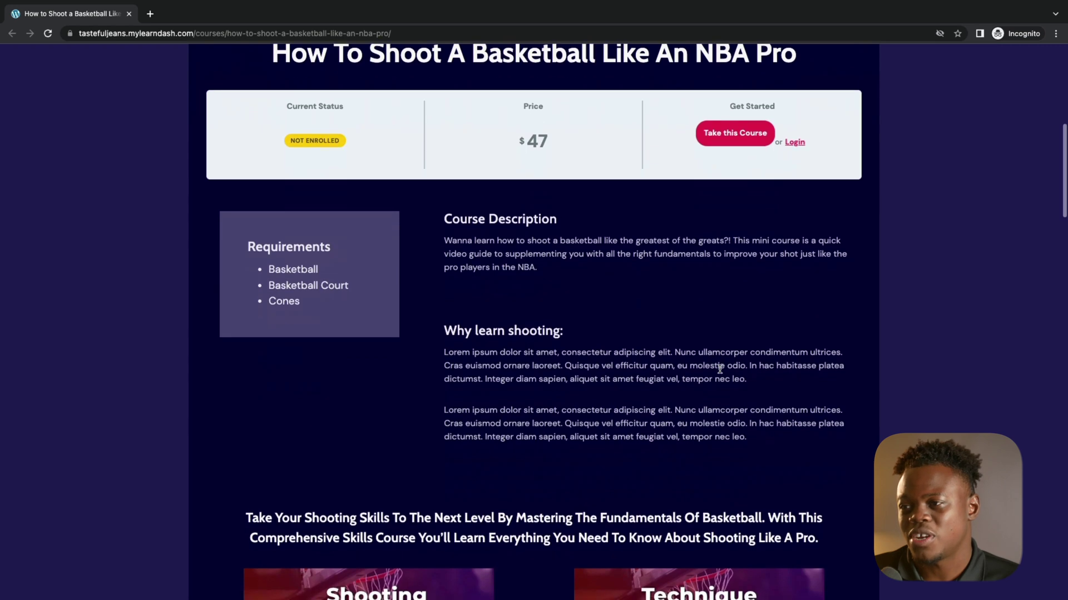
pyautogui.scroll(-8, 720, 372)
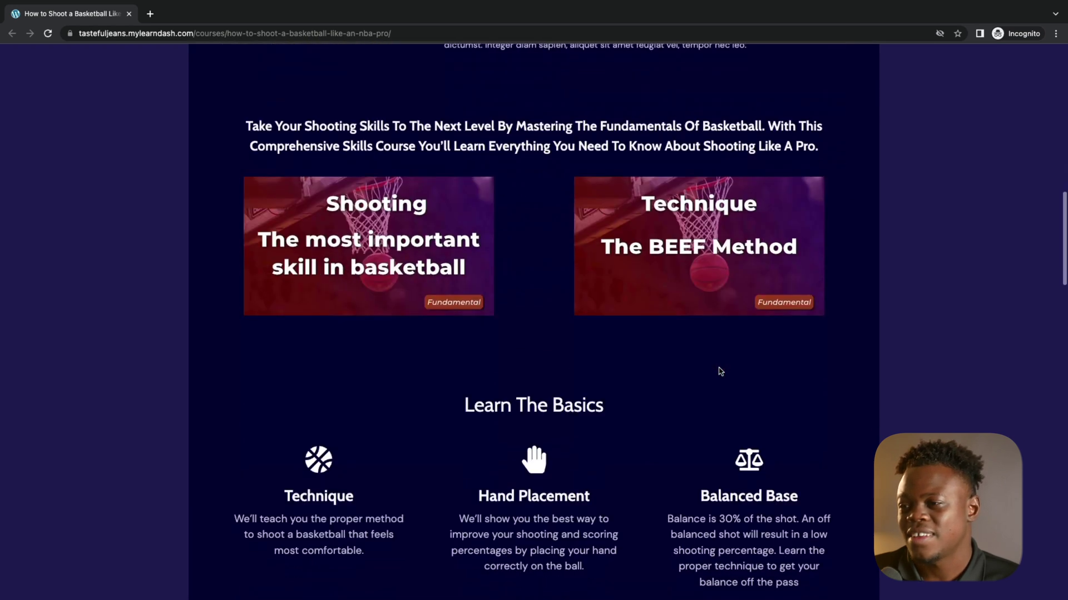
pyautogui.scroll(-10, 720, 372)
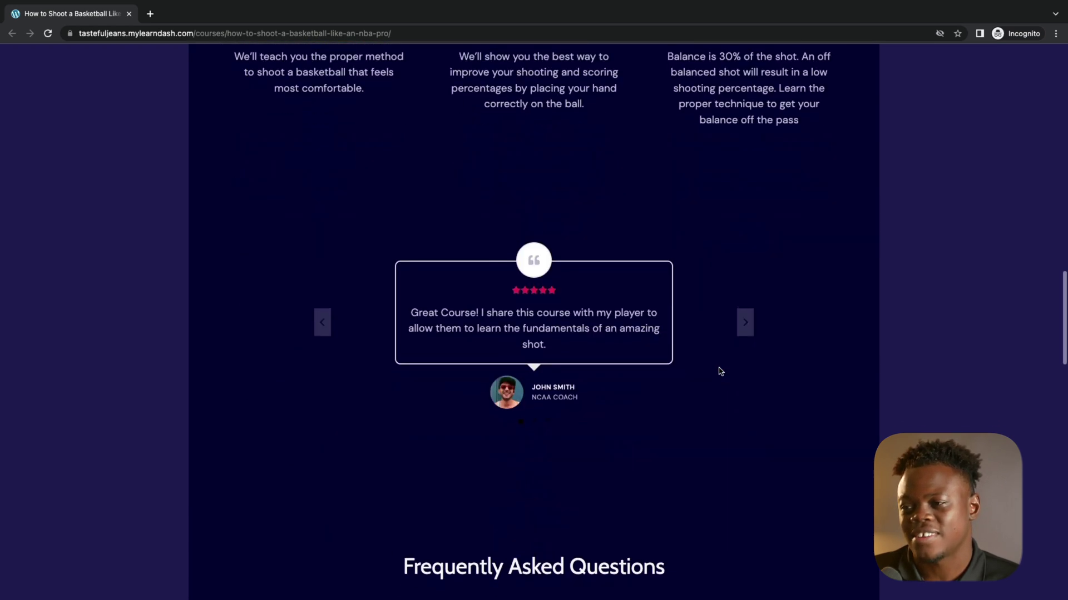
pyautogui.scroll(-10, 720, 371)
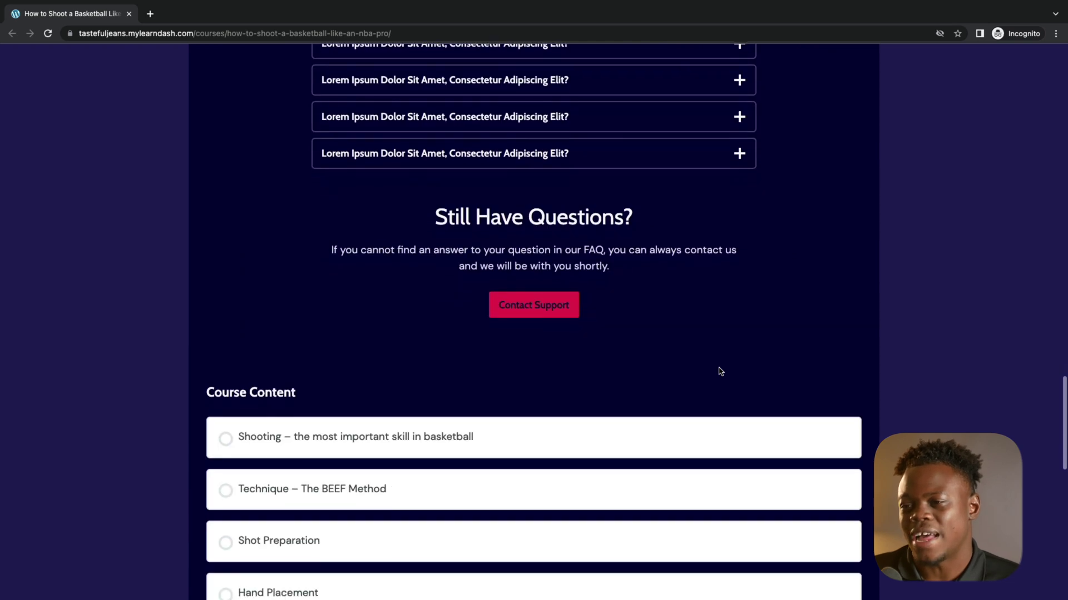
pyautogui.scroll(-3, 720, 371)
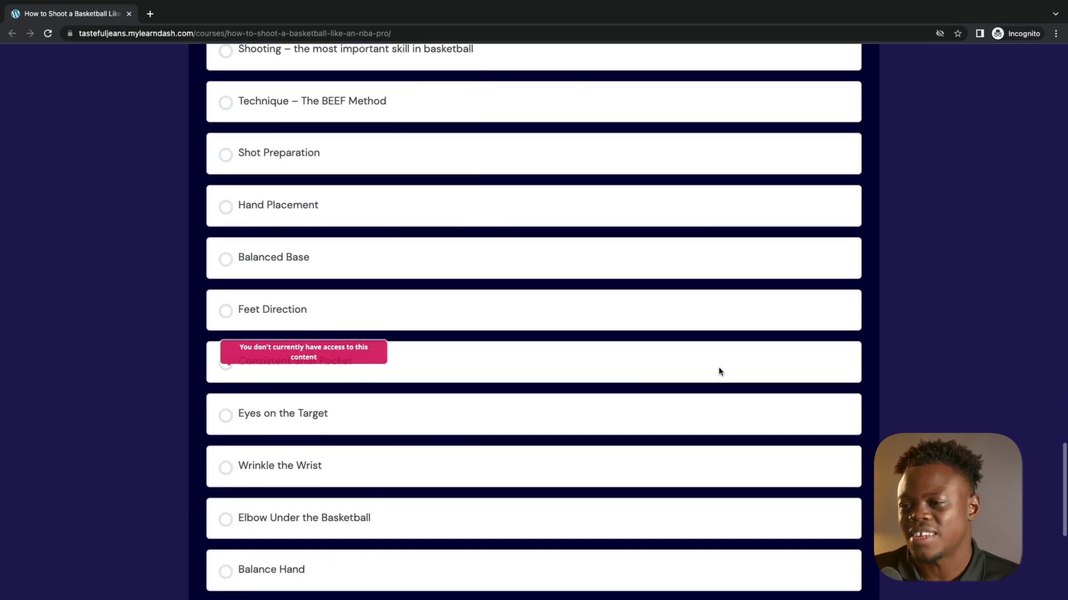
pyautogui.press('Home')
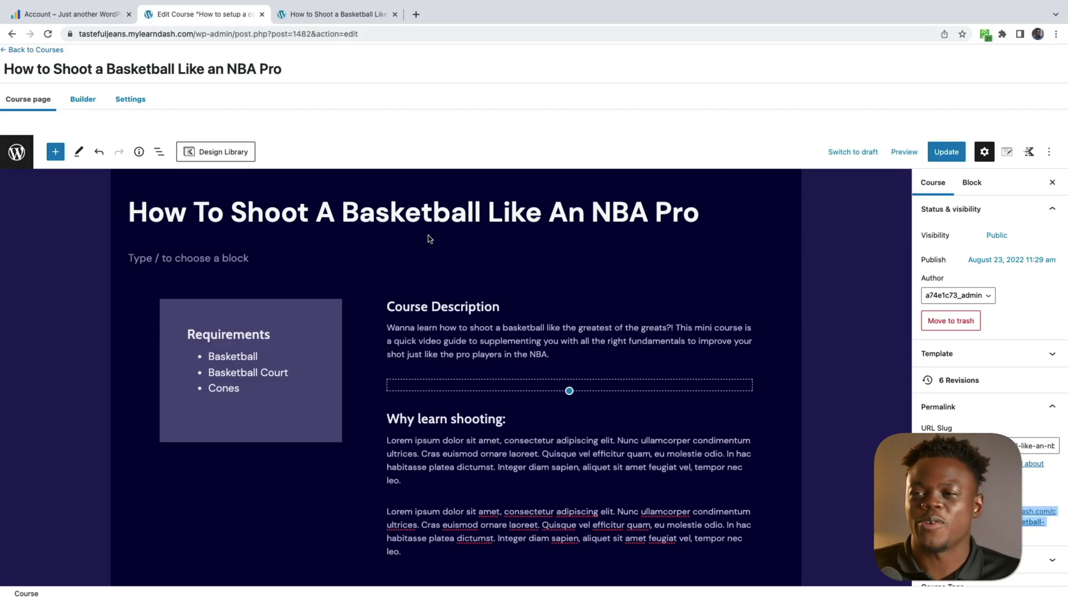
# In the course builder, add the quiz "What is/are the rule(s) to prepare your shoot to shoot?" under Technique - The BEEF Method and update the course
pyautogui.click(83, 107)
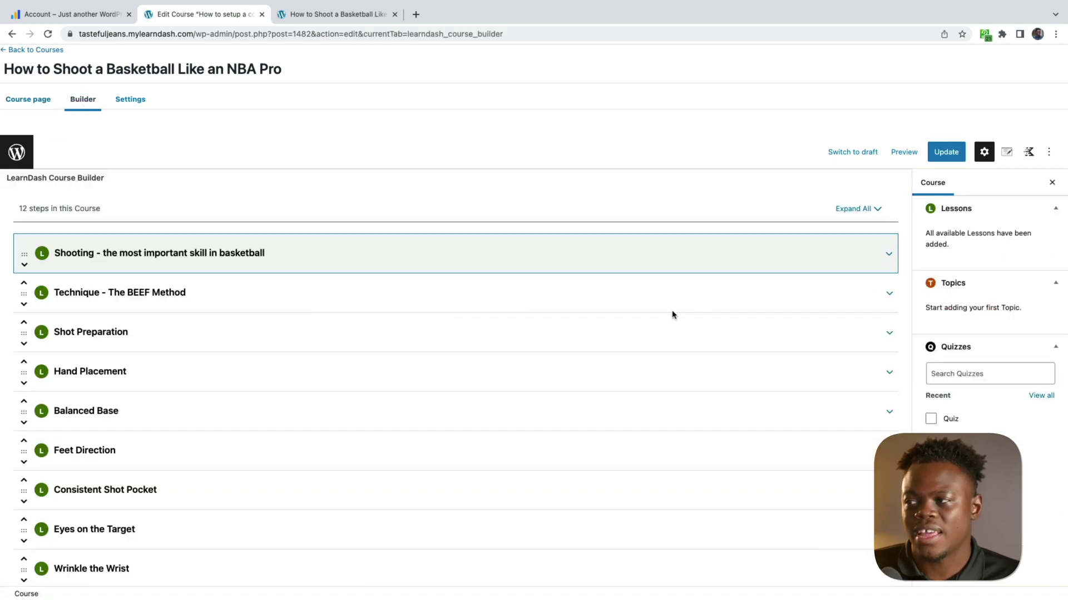
pyautogui.click(889, 296)
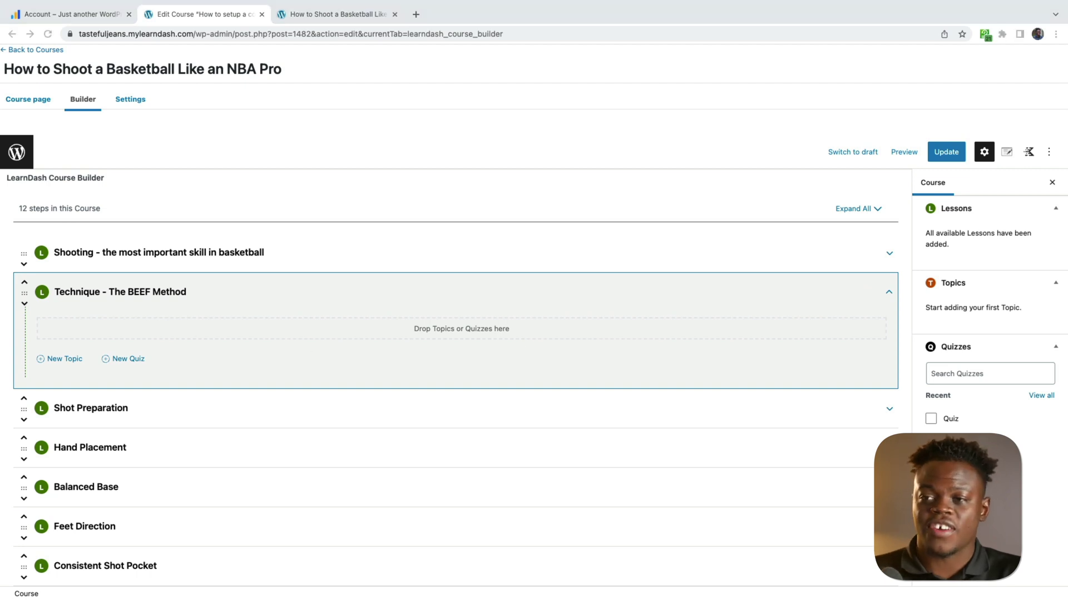
pyautogui.click(136, 362)
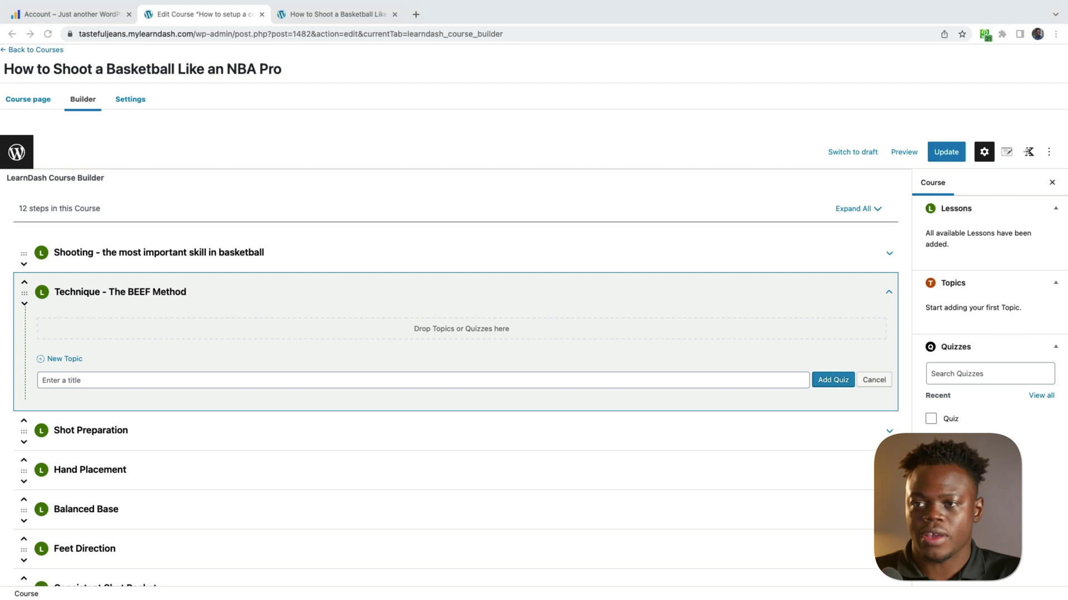
pyautogui.click(119, 381)
pyautogui.write('What is/are the rule(s) to prepare your shoot to shoot?')
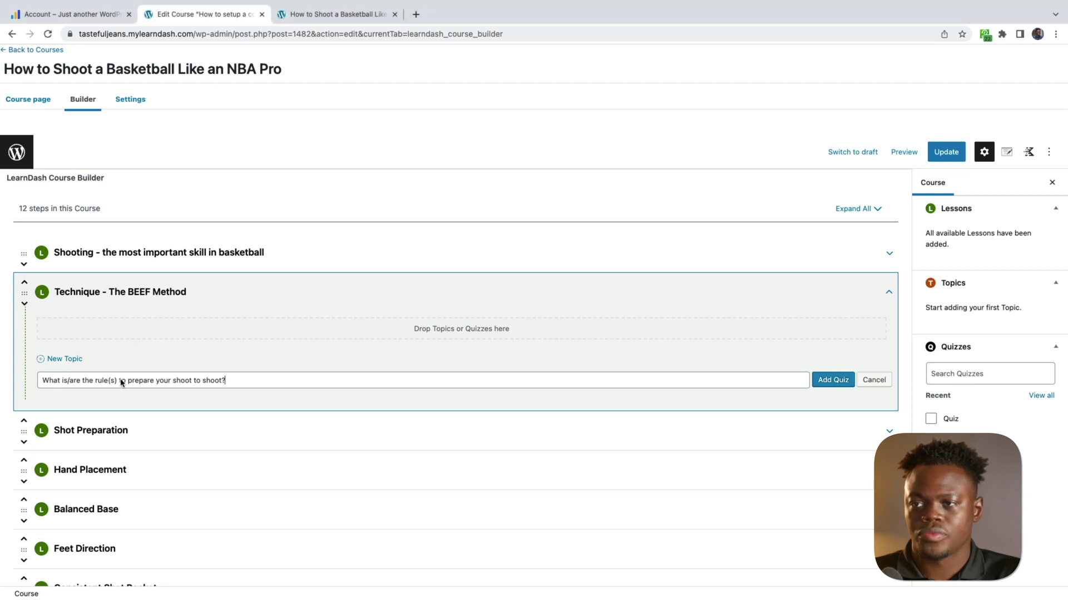
pyautogui.click(841, 381)
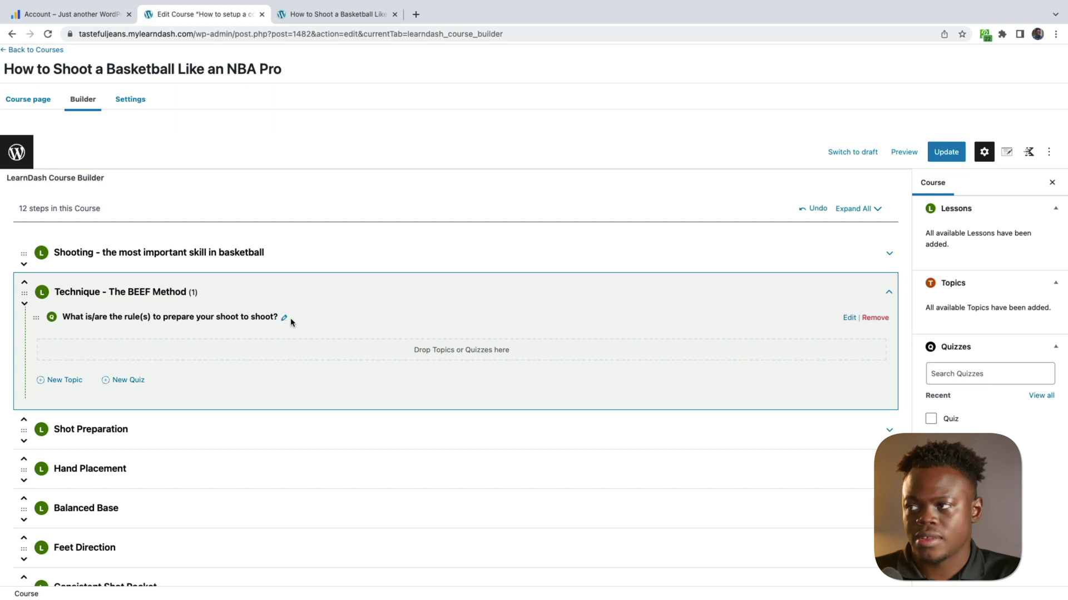
pyautogui.click(946, 152)
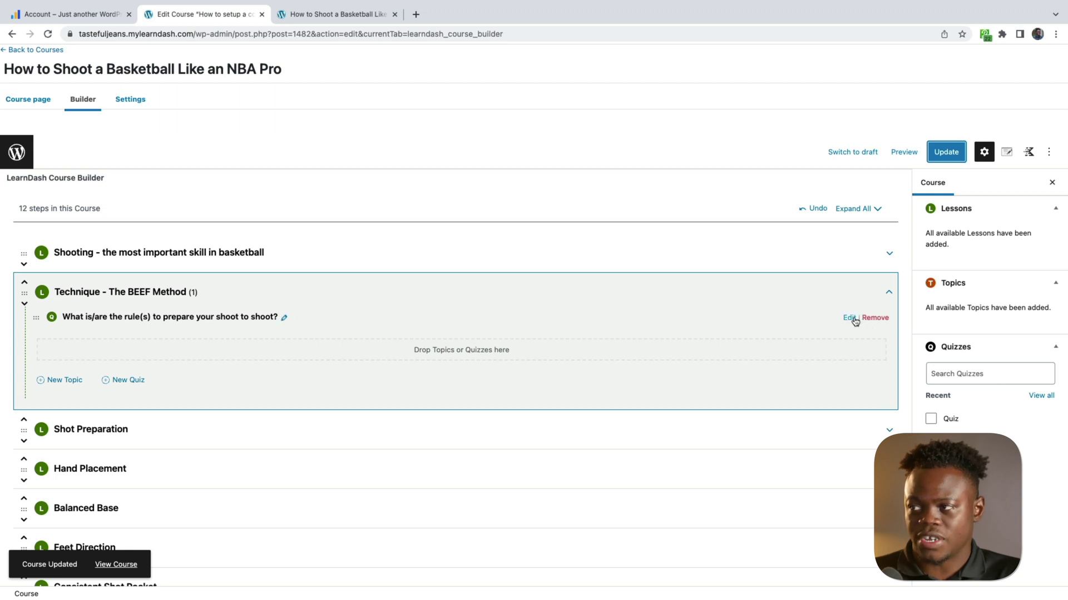
# Open the new quiz for editing and add the centred content "Answer all questions to the best of your ability."
pyautogui.click(851, 319)
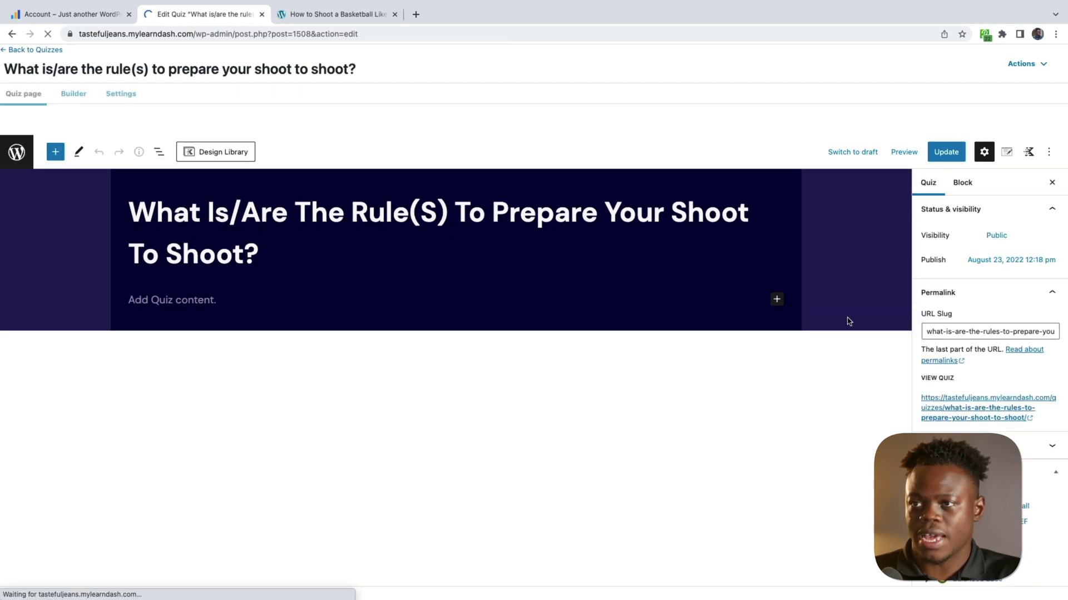
pyautogui.click(199, 303)
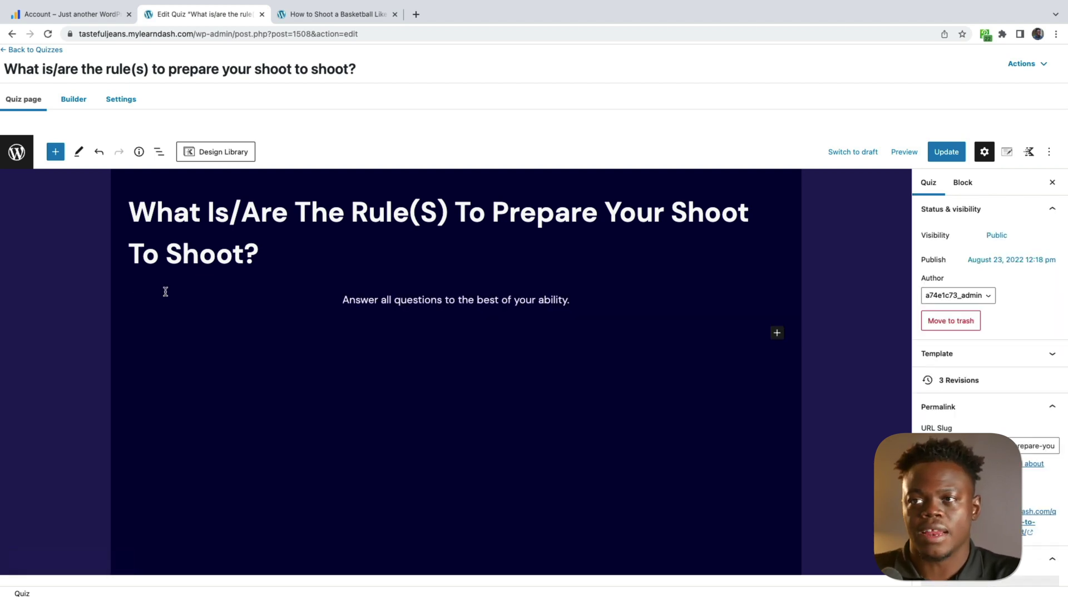
# Add the single-choice question "What is/are the rule(s) to prepare your shoot to shoot?" with four answers, mark "All of the above" correct, and update the quiz
pyautogui.click(79, 101)
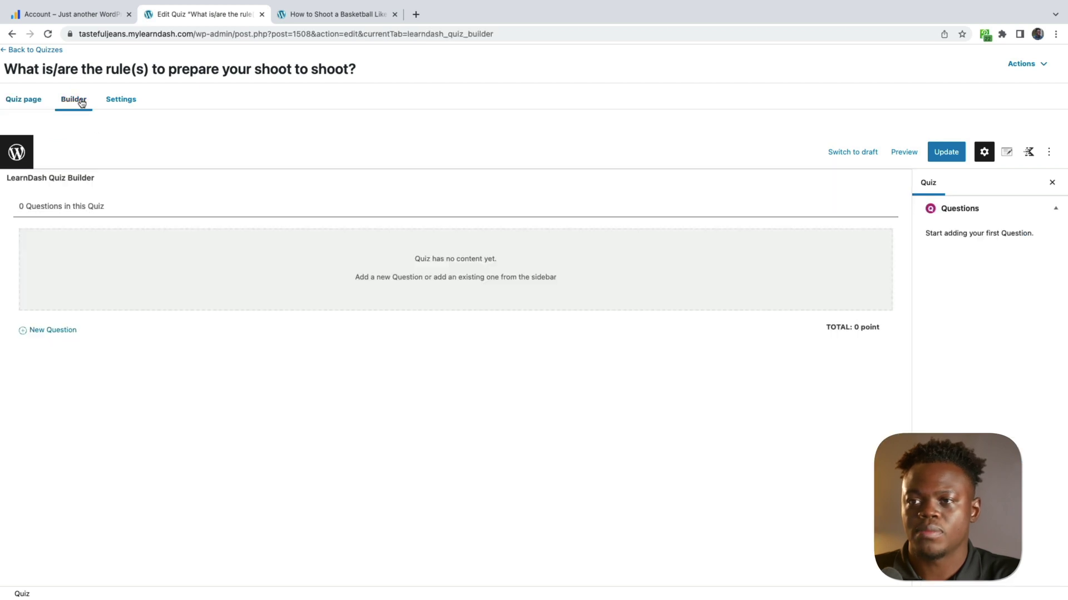
pyautogui.click(46, 334)
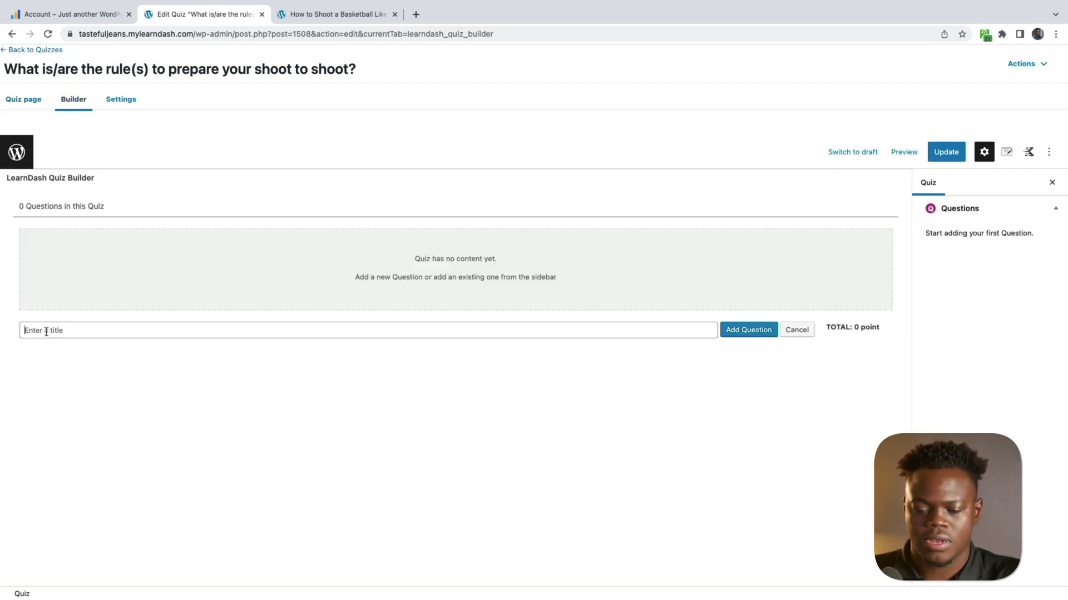
pyautogui.write('What is/are the rule(s) to prepare your shoot to shoot?')
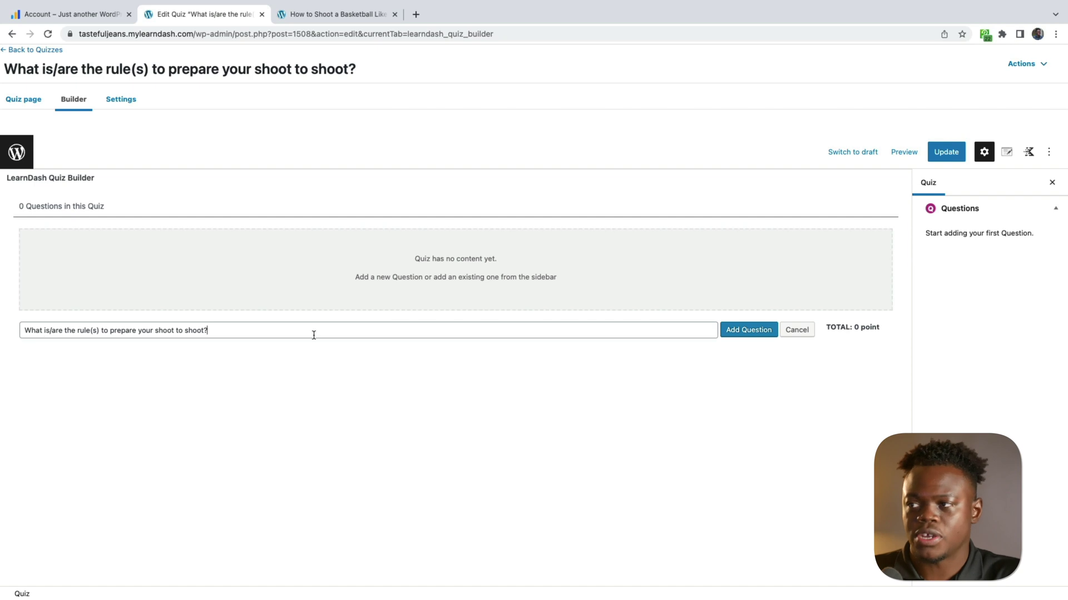
pyautogui.click(747, 333)
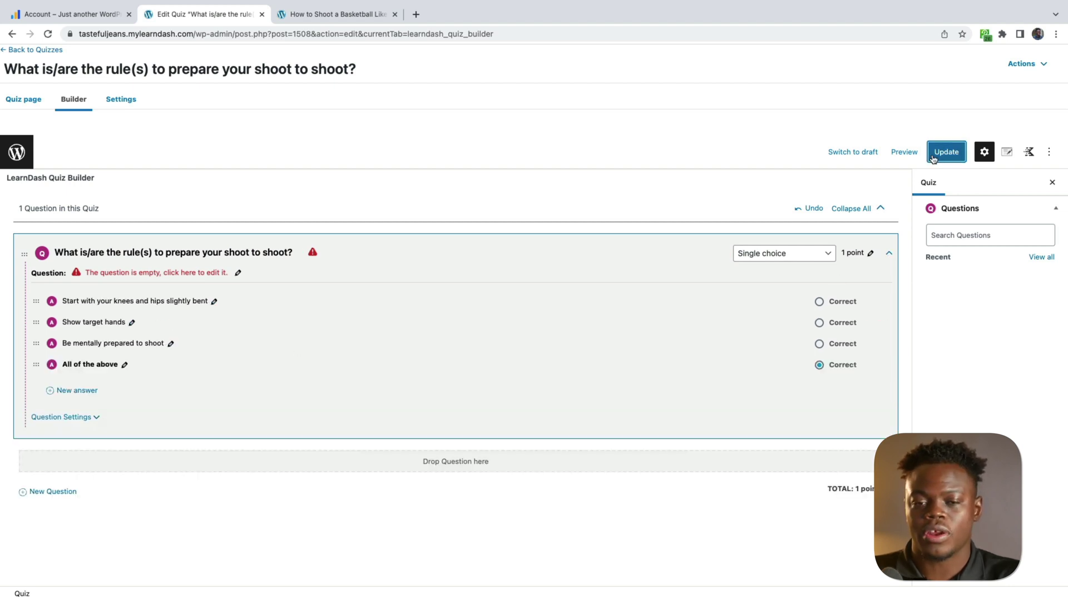
pyautogui.click(933, 159)
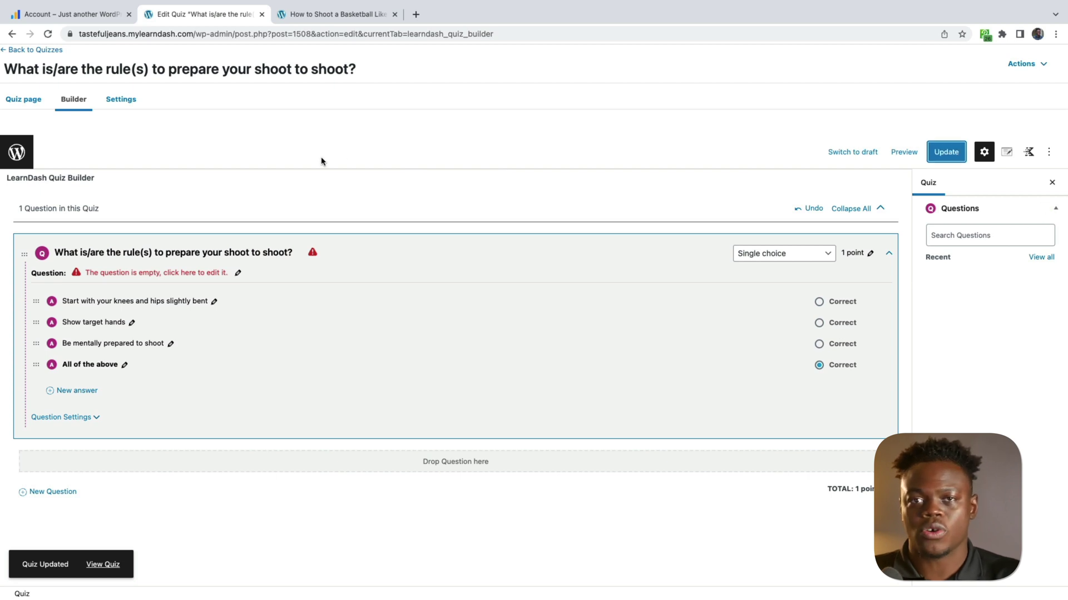
# Leave the quiz editor, then enable test mode in the LearnDash Stripe Connect payment settings and save them
pyautogui.hotkey('ctrl', 'w')
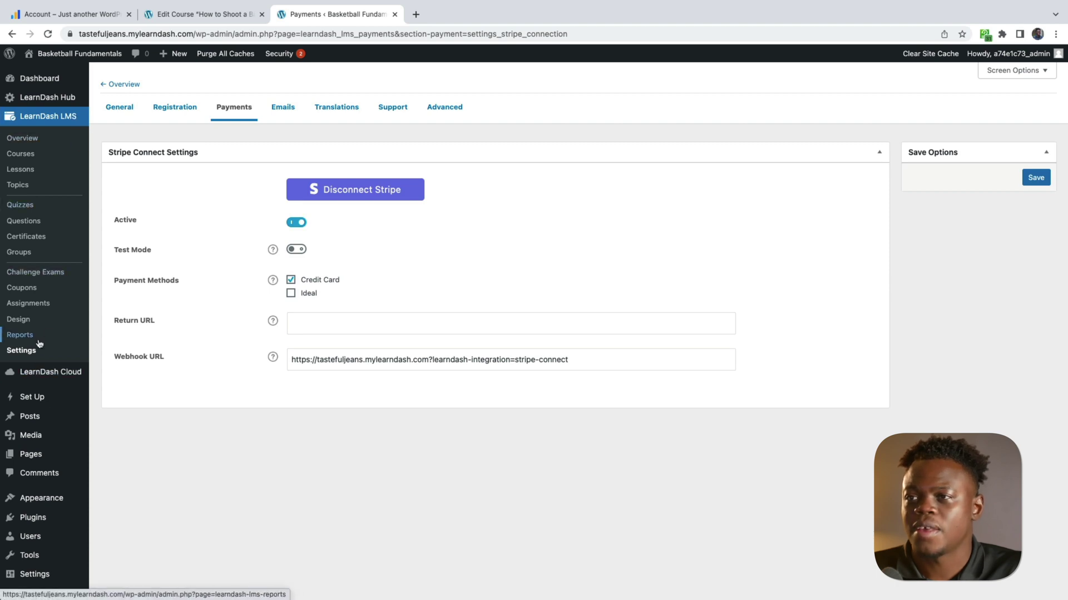
pyautogui.click(301, 252)
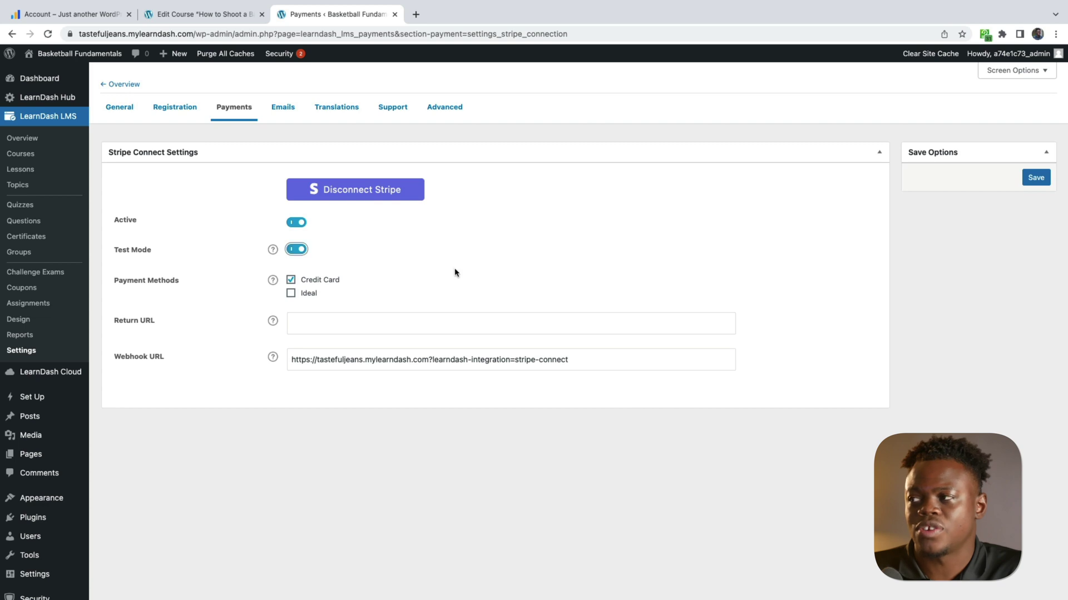
pyautogui.click(1028, 178)
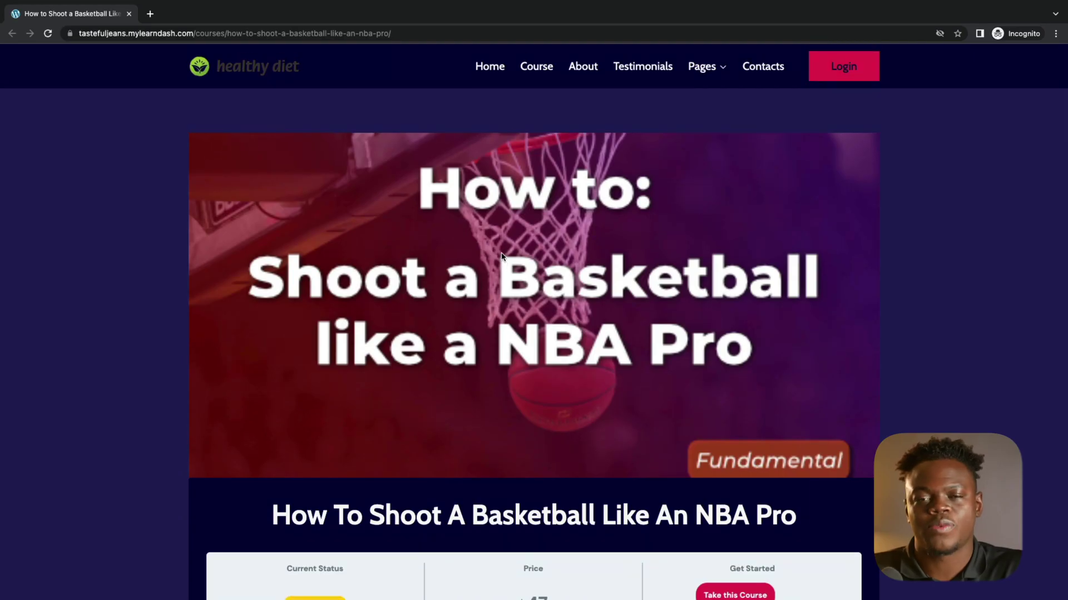
# Take the course from its public page in the incognito window and register a student account with username, email, full name and password
pyautogui.scroll(-4, 502, 256)
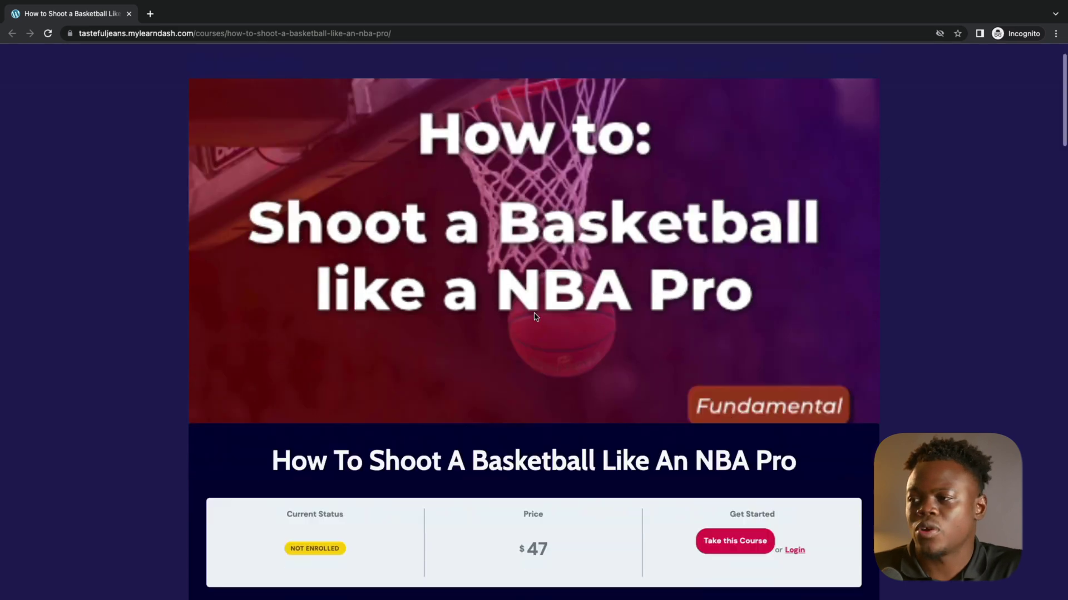
pyautogui.click(709, 394)
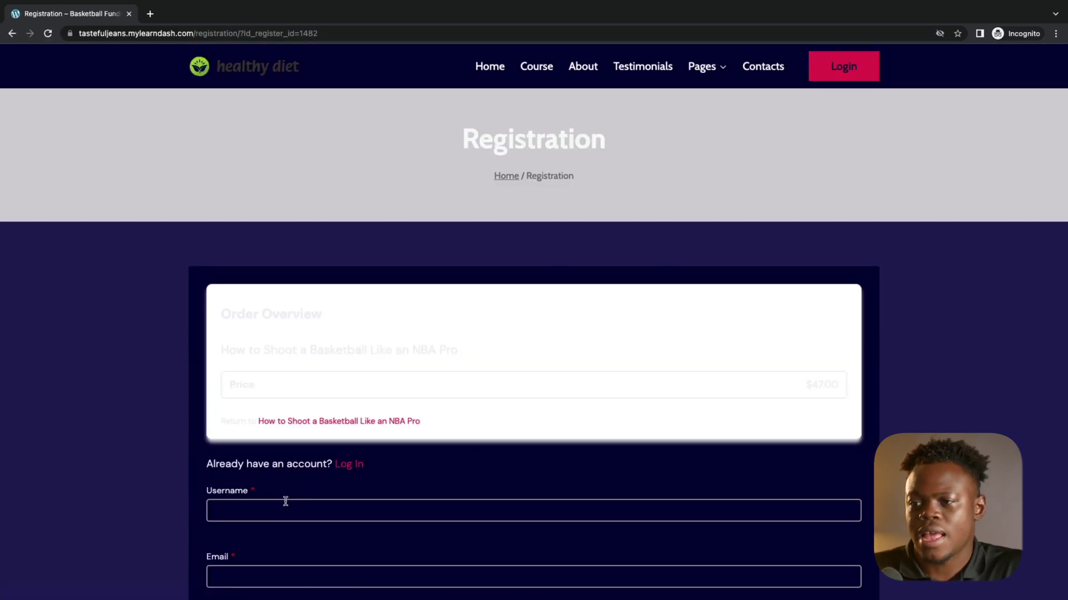
pyautogui.click(286, 507)
pyautogui.scroll(-3, 286, 507)
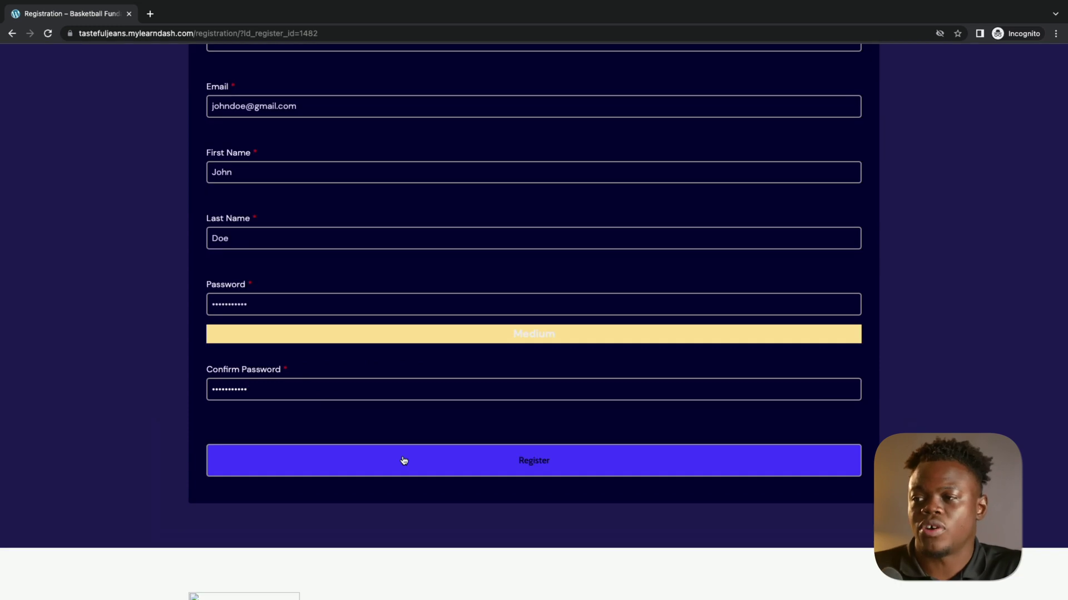
pyautogui.click(403, 460)
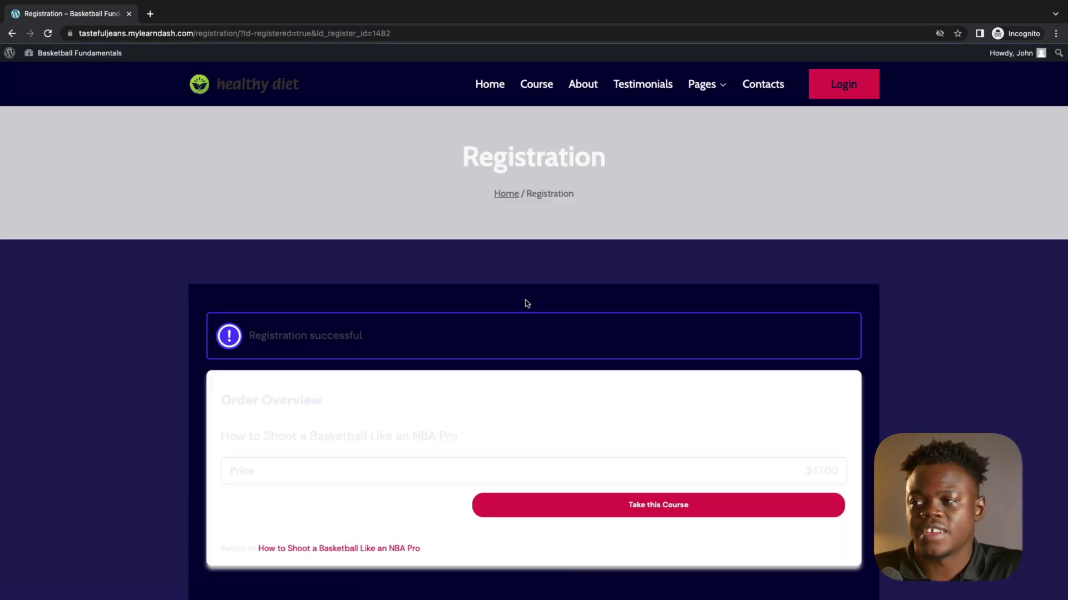
# Take the course to Stripe checkout and fill in the email, test card details, cardholder name, United States as country and postal code
pyautogui.click(698, 504)
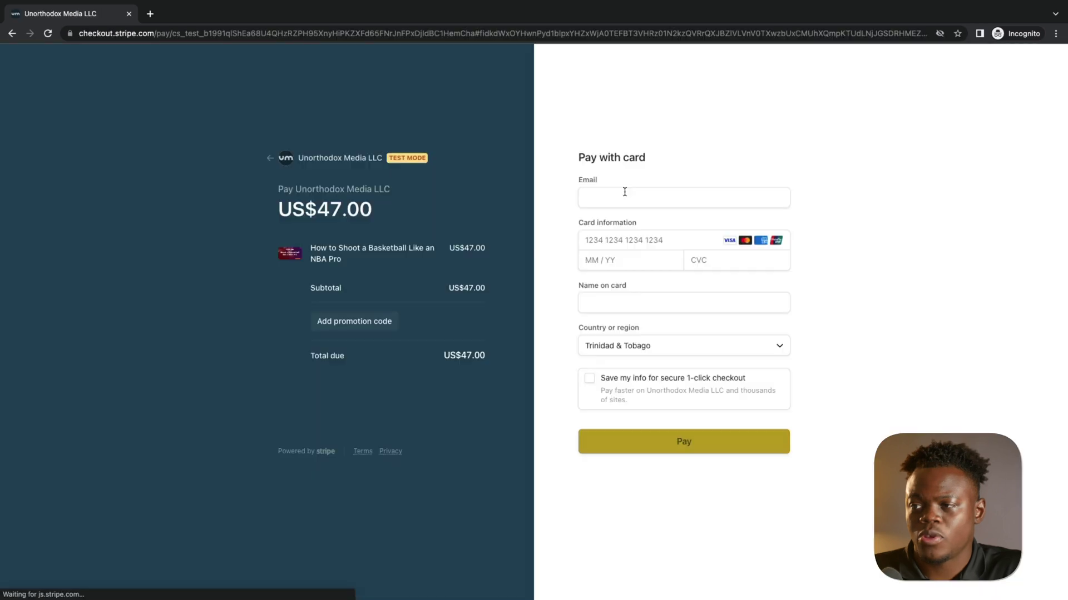
pyautogui.press('Down')
pyautogui.press('Return')
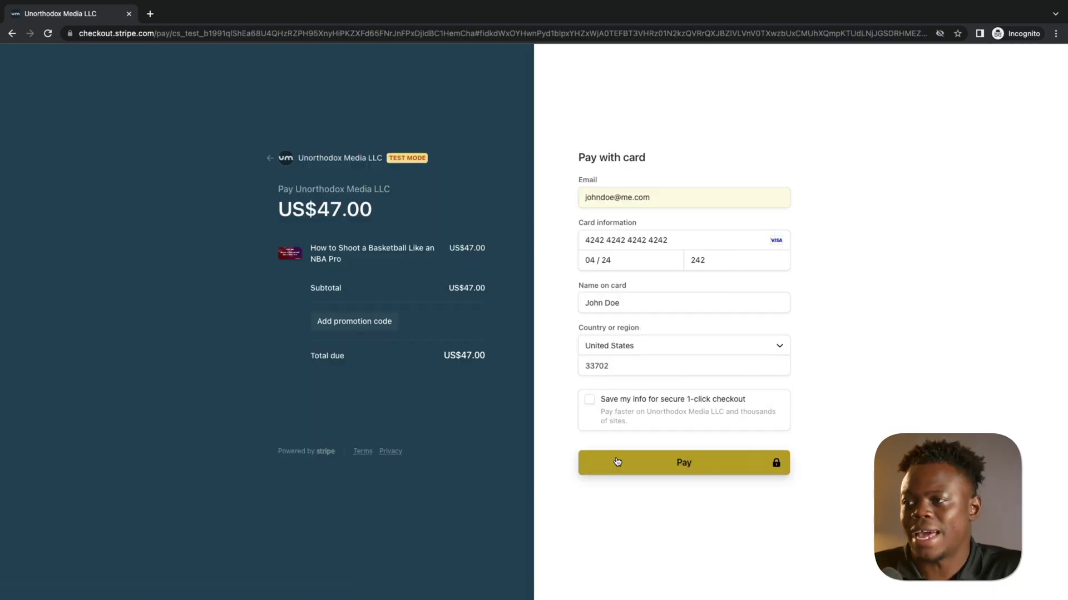